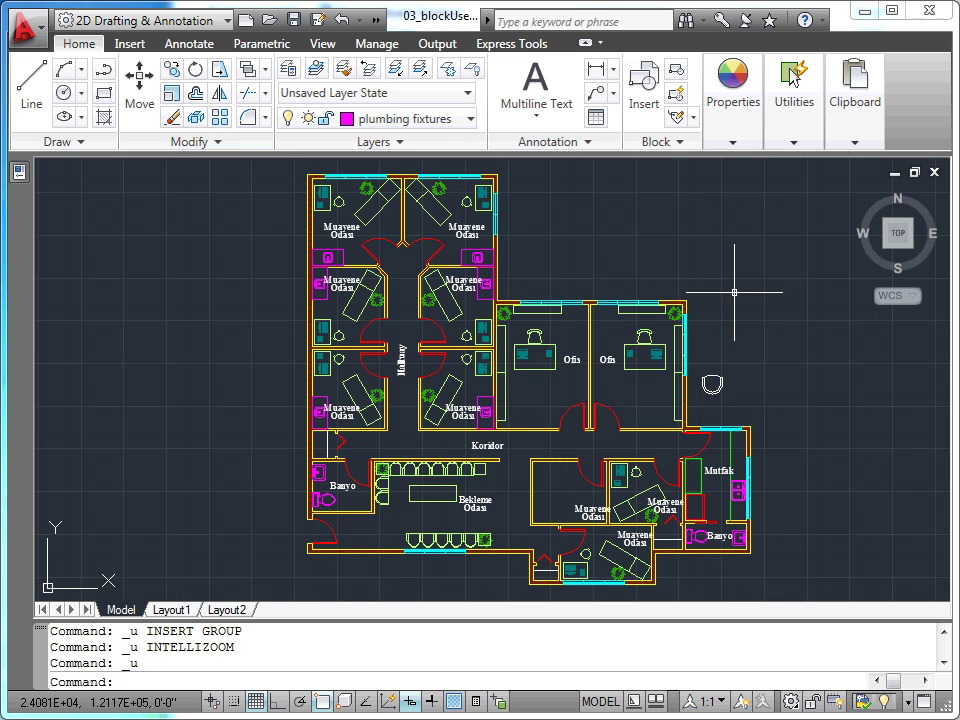
# Zoom and pan until the exam rooms beside Mutfak and Banyo fill the view
pyautogui.scroll(5, 582, 492)
pyautogui.moveTo(582, 492); pyautogui.dragTo(321, 363, button='middle')
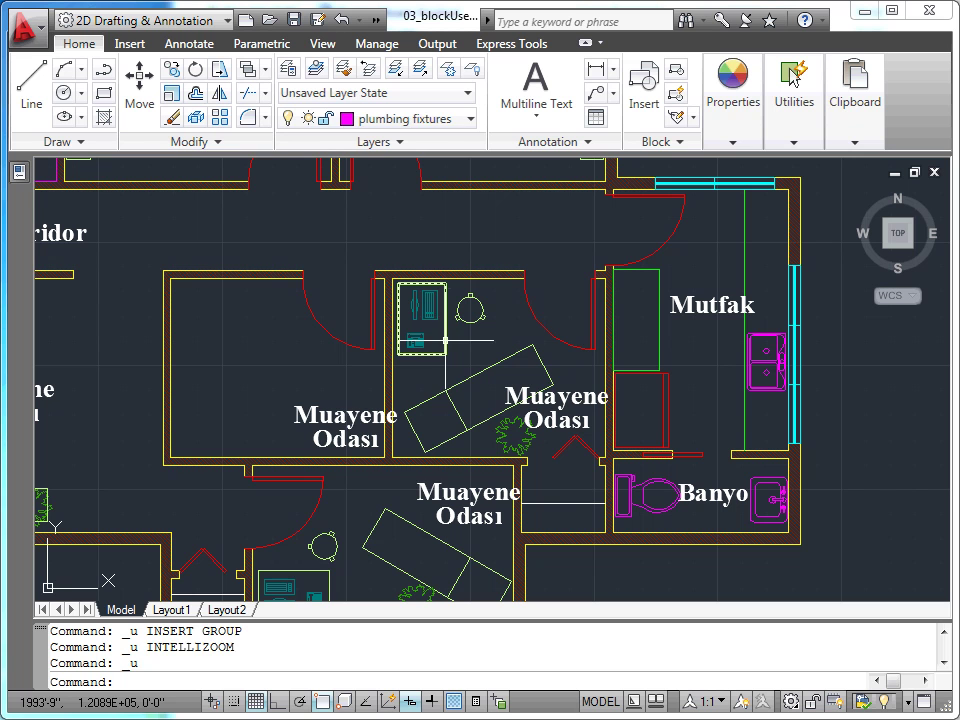
pyautogui.click(445, 341)
pyautogui.click(468, 310)
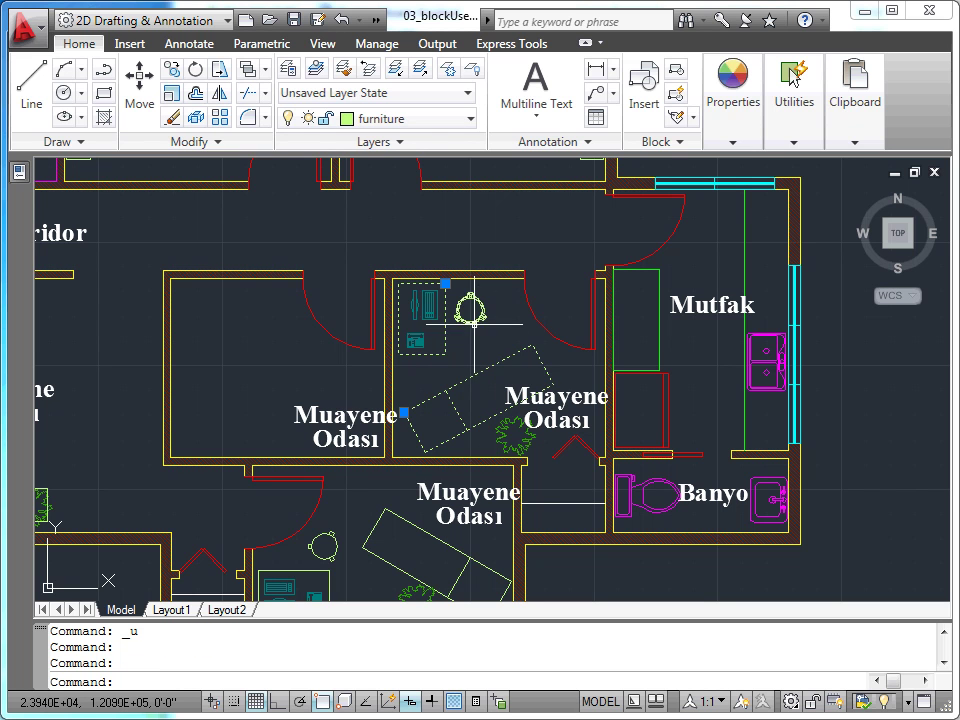
pyautogui.click(373, 333)
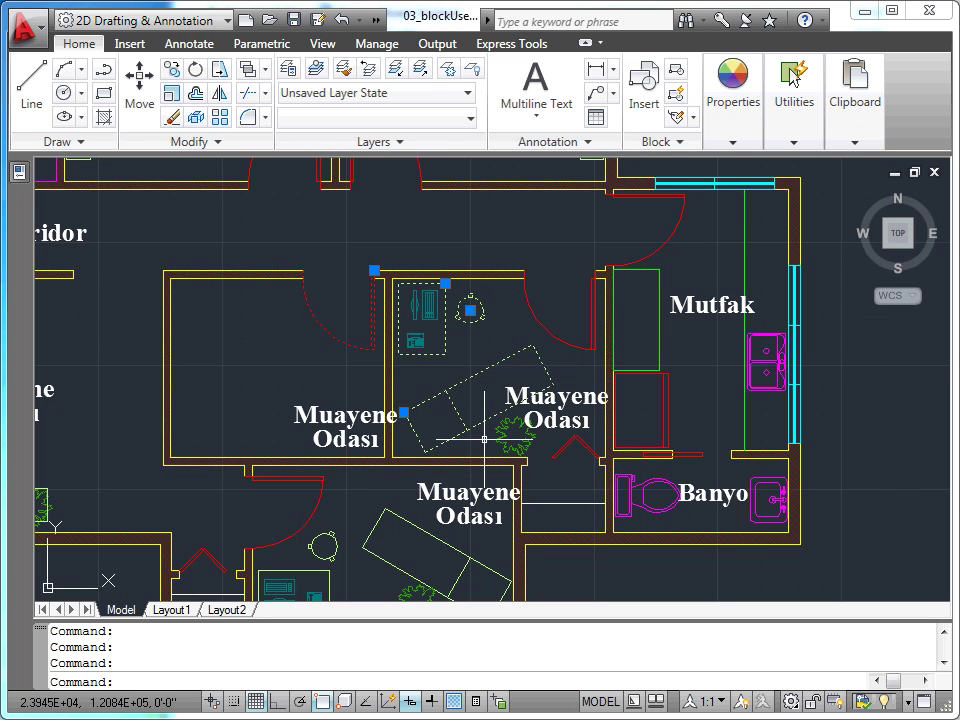
pyautogui.write('"')
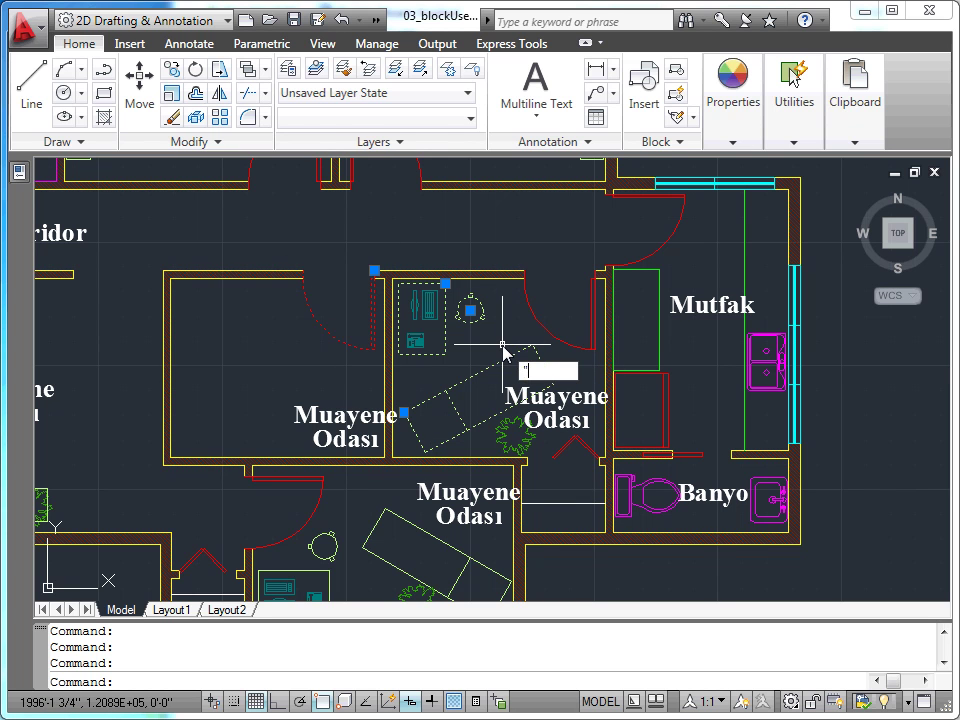
pyautogui.press('Escape')
pyautogui.press('Escape')
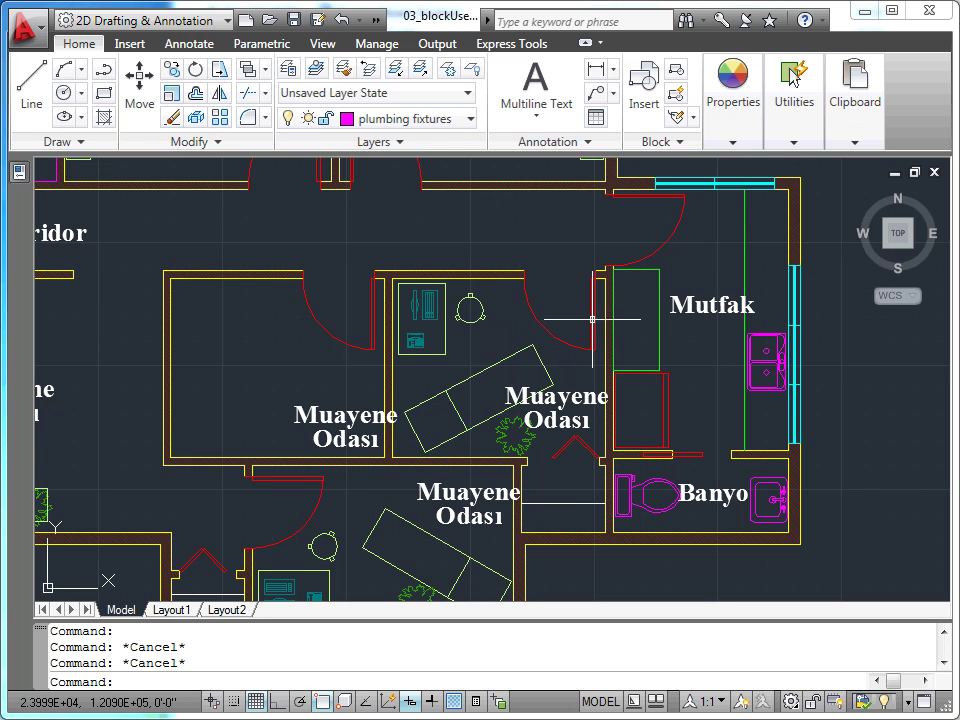
# Start inserting the 'exam table' block chosen from the Insert dialog's Name list
pyautogui.click(645, 118)
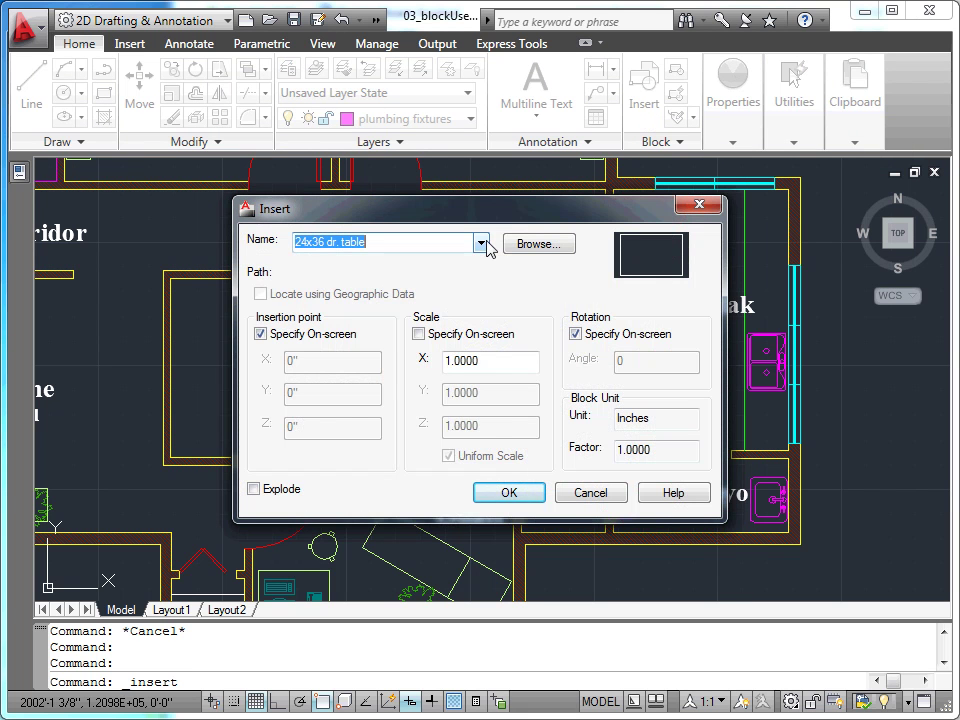
pyautogui.click(481, 243)
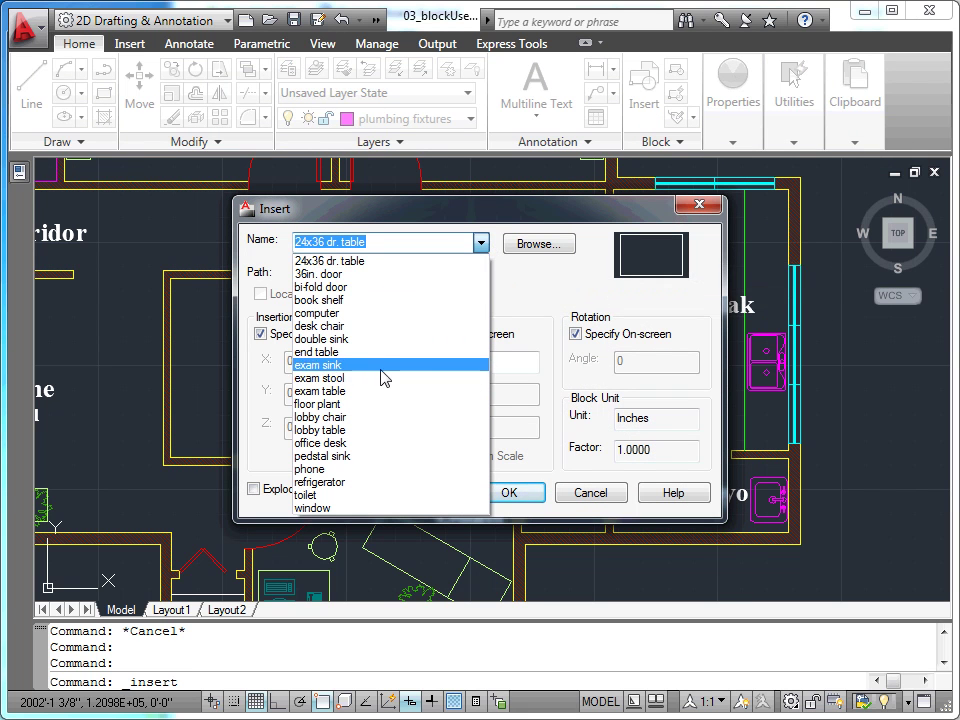
pyautogui.click(374, 391)
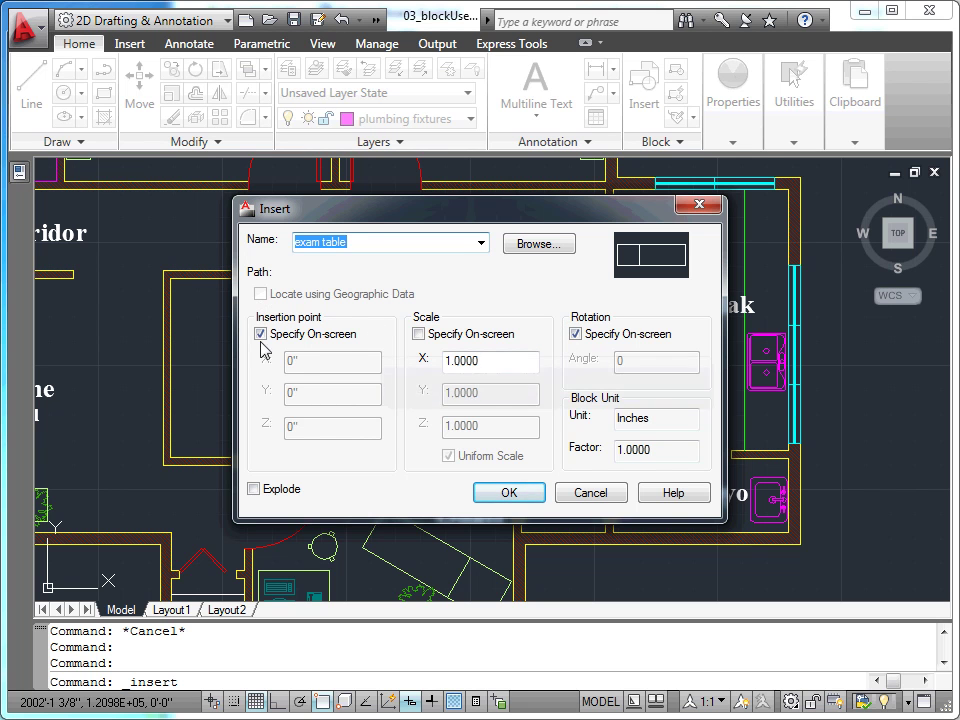
pyautogui.click(509, 492)
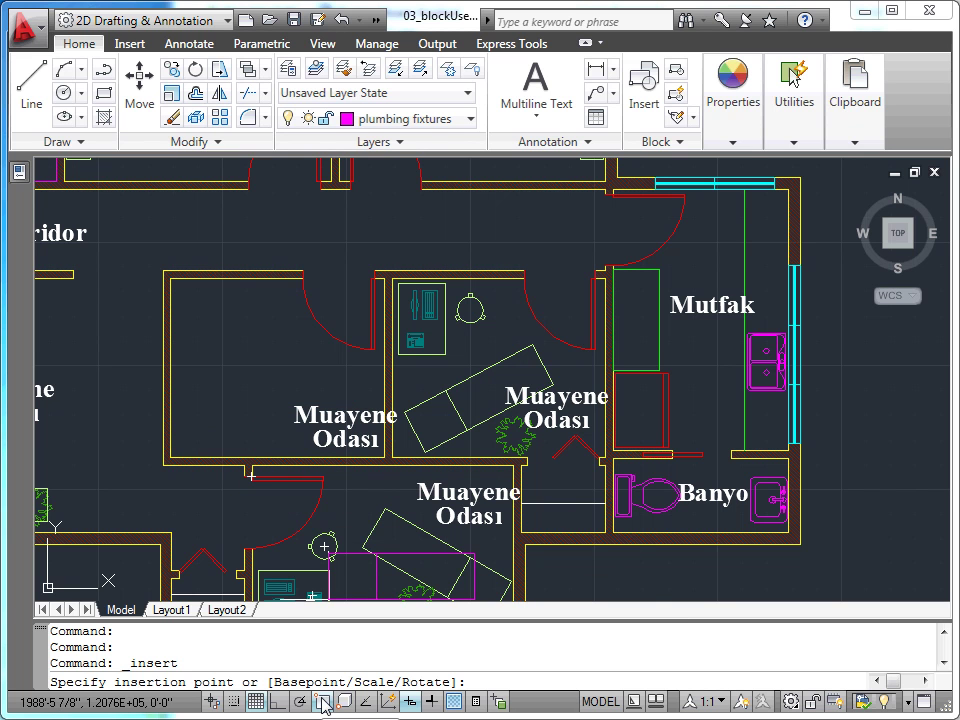
# With Osnap off, place a rotated exam table in the left Muayene Odası room
pyautogui.press('F3')
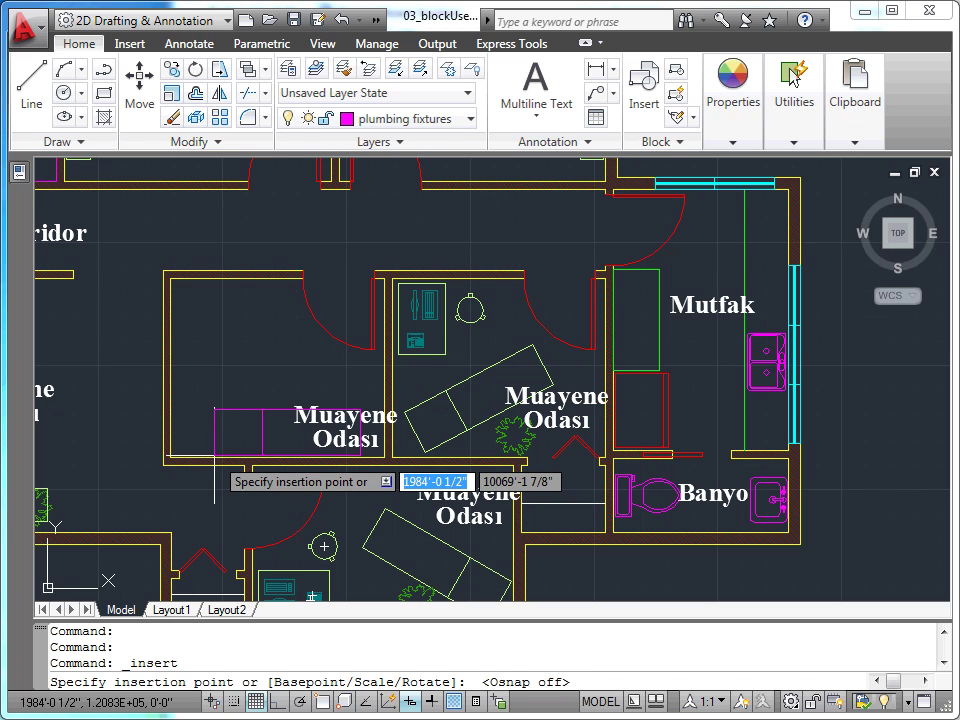
pyautogui.click(170, 445)
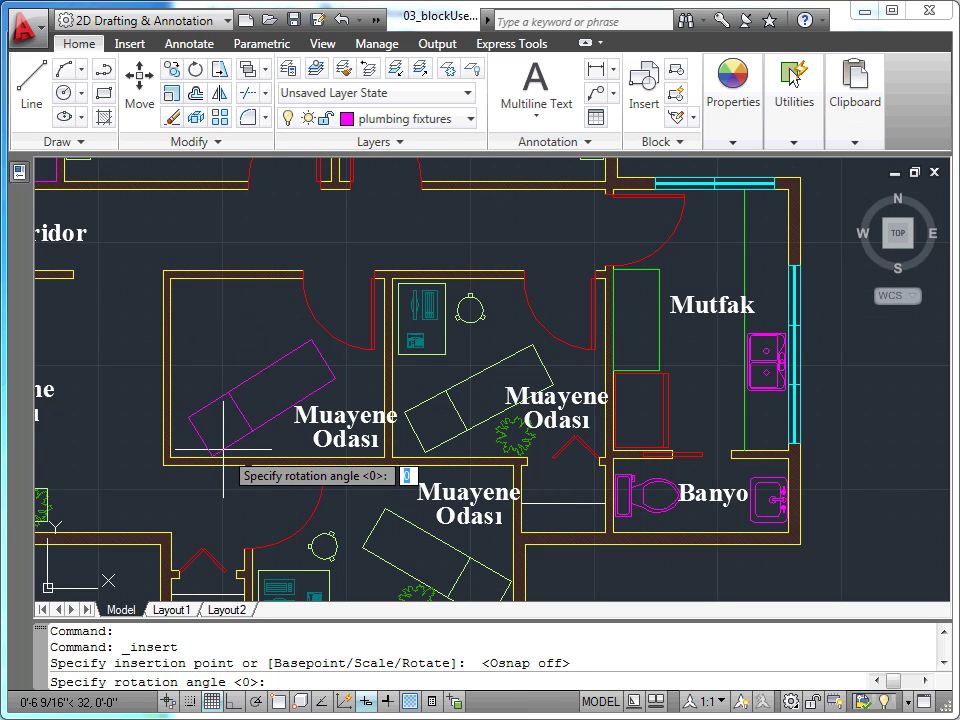
pyautogui.click(227, 450)
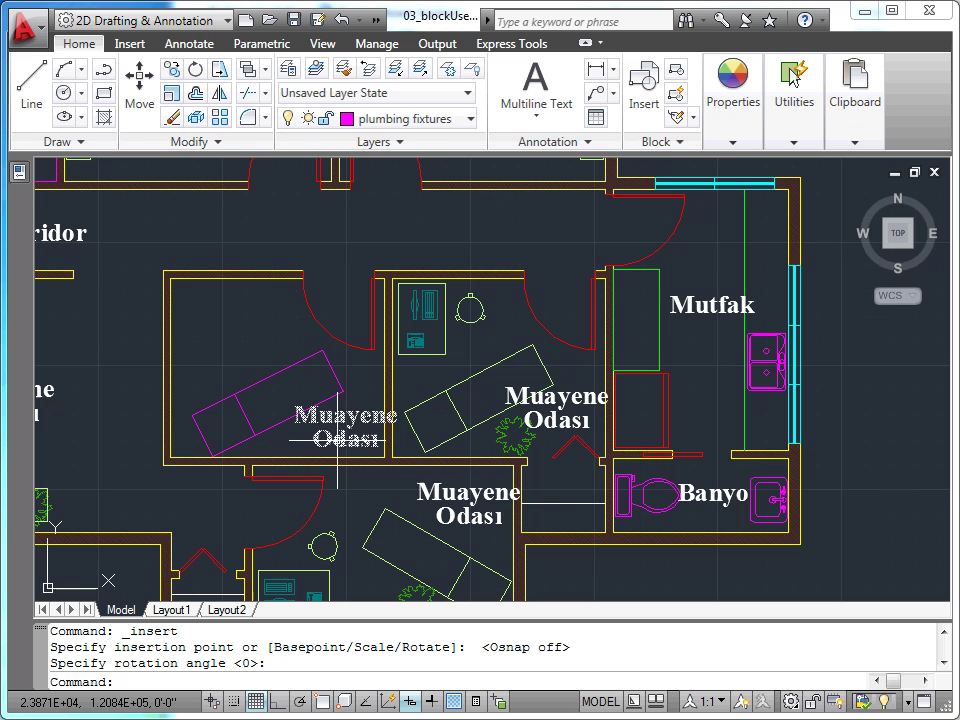
pyautogui.click(337, 440)
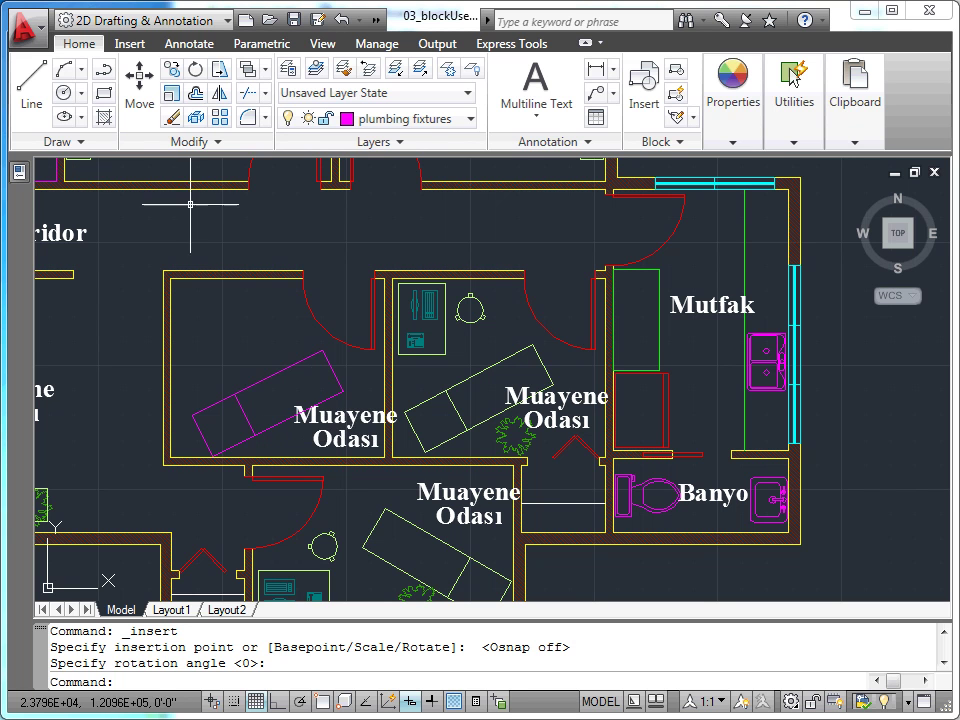
pyautogui.click(139, 84)
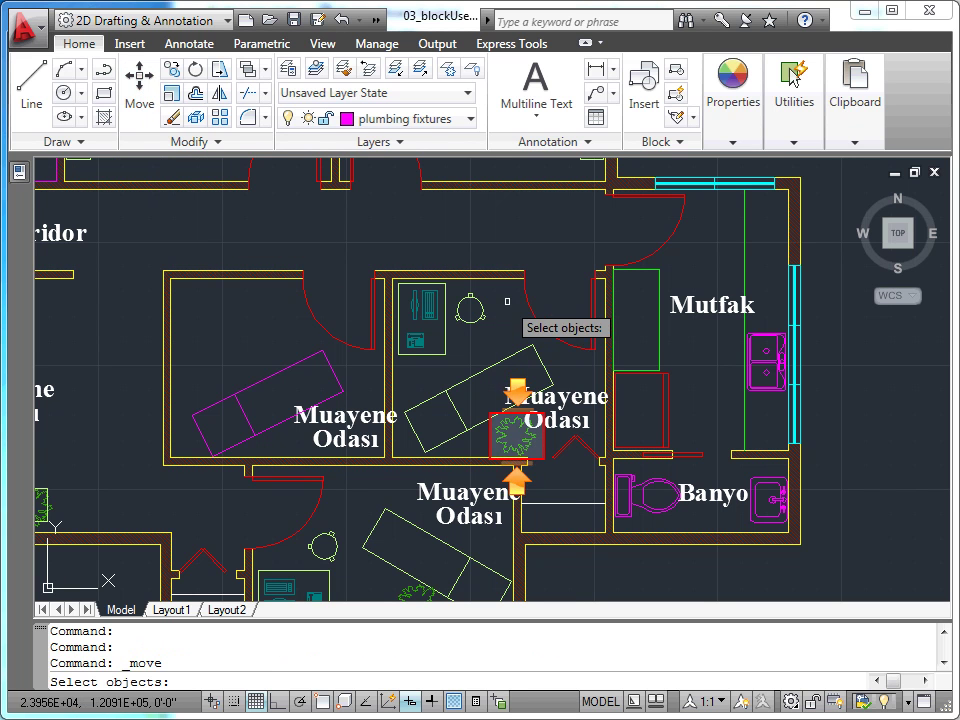
# Move the plant beside the cabinet in the upper exam room
pyautogui.click(515, 437)
pyautogui.press('Return')
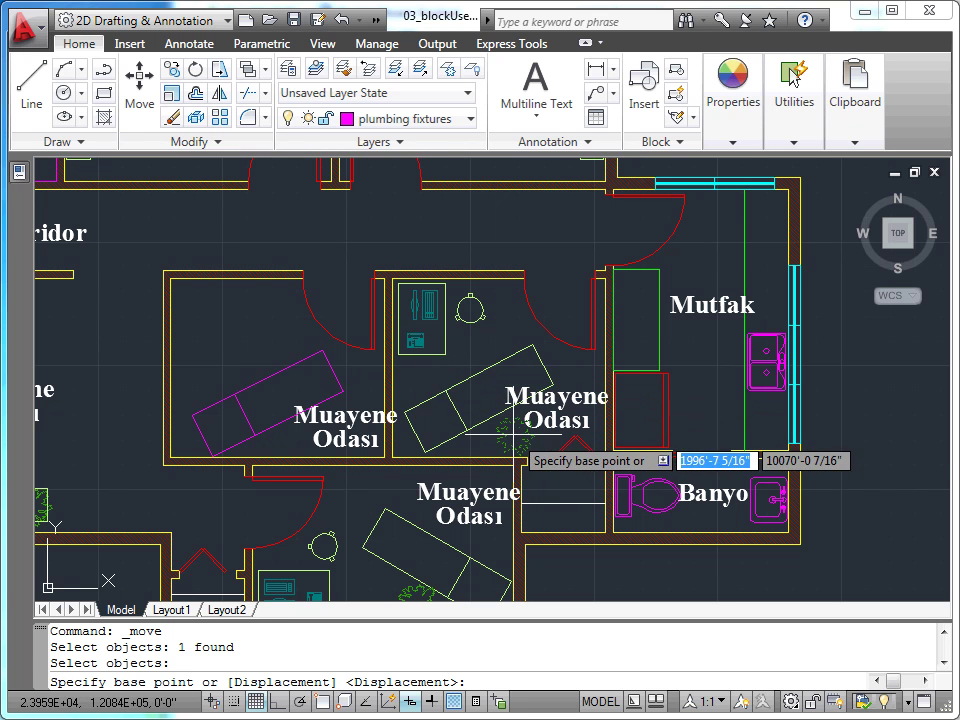
pyautogui.click(514, 431)
pyautogui.click(416, 374)
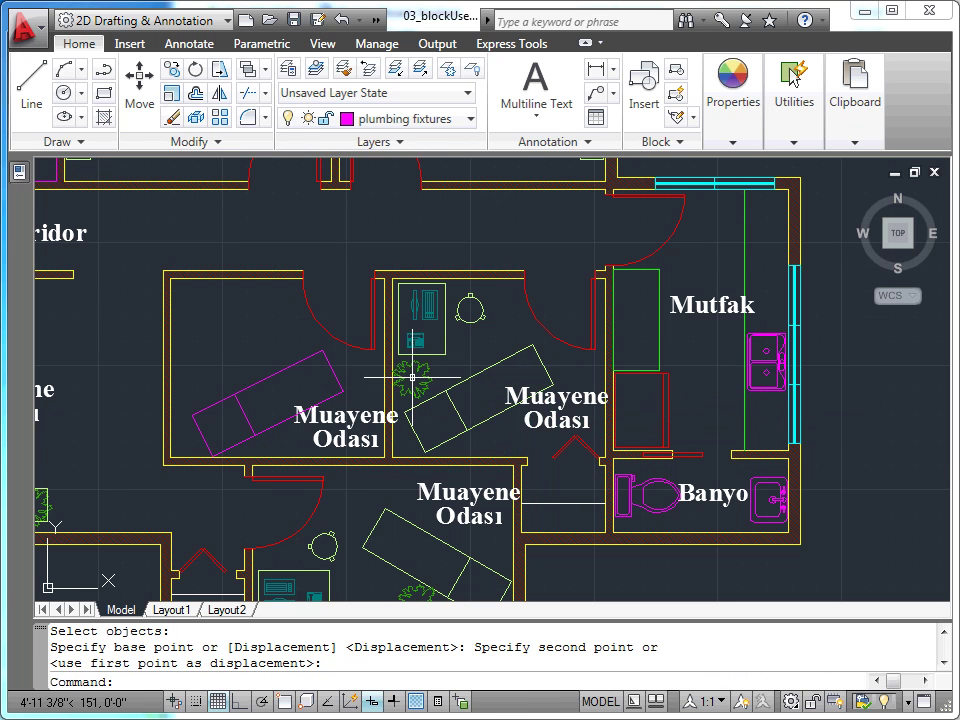
# Copy the four cabinet and stool objects to the left exam room's corner using Endpoint snaps
pyautogui.click(172, 93)
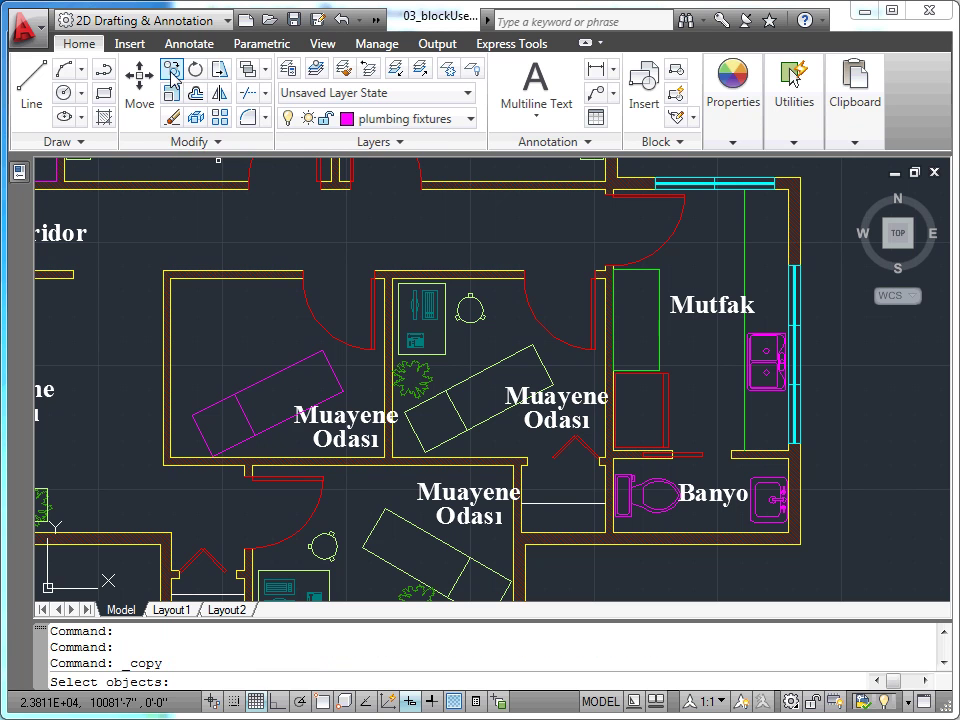
pyautogui.click(507, 297)
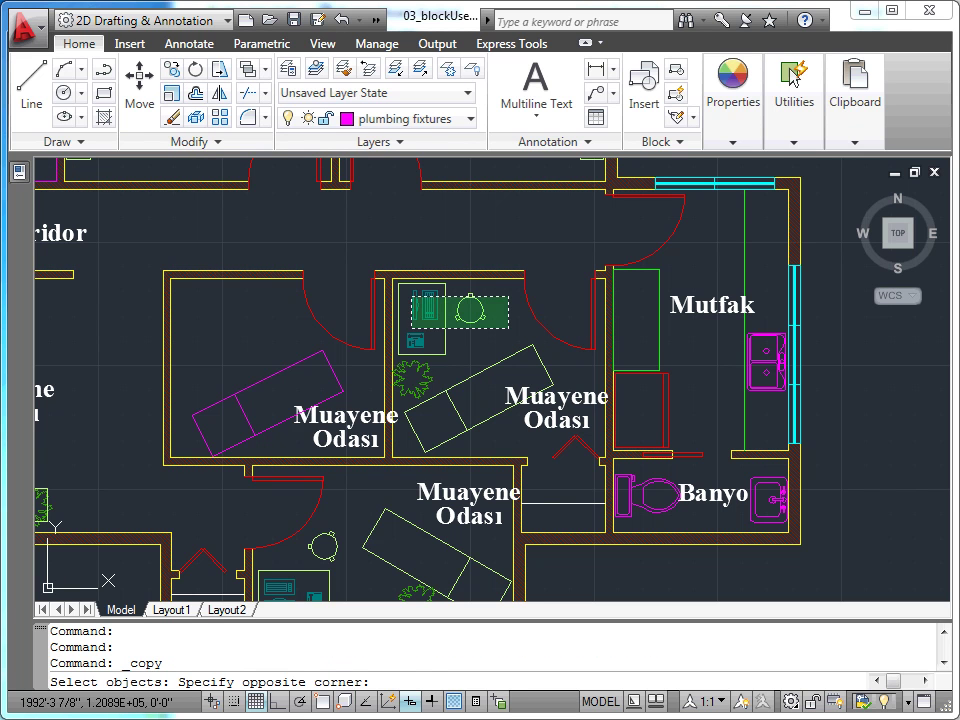
pyautogui.click(409, 340)
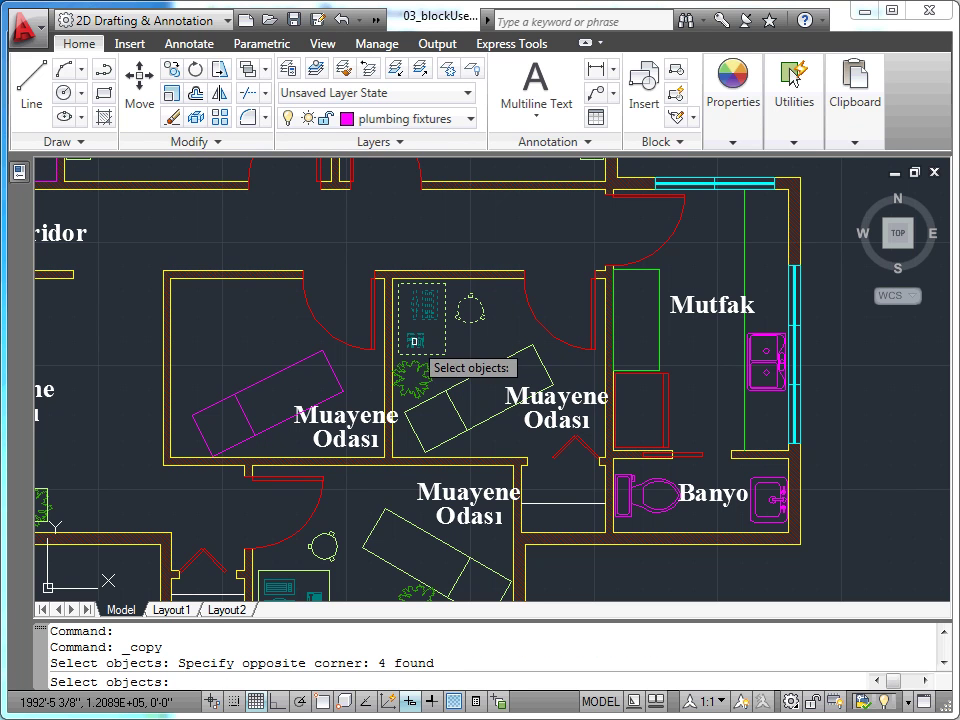
pyautogui.press('Return')
pyautogui.keyDown('shift'); pyautogui.rightClick(471, 345); pyautogui.keyUp('shift')
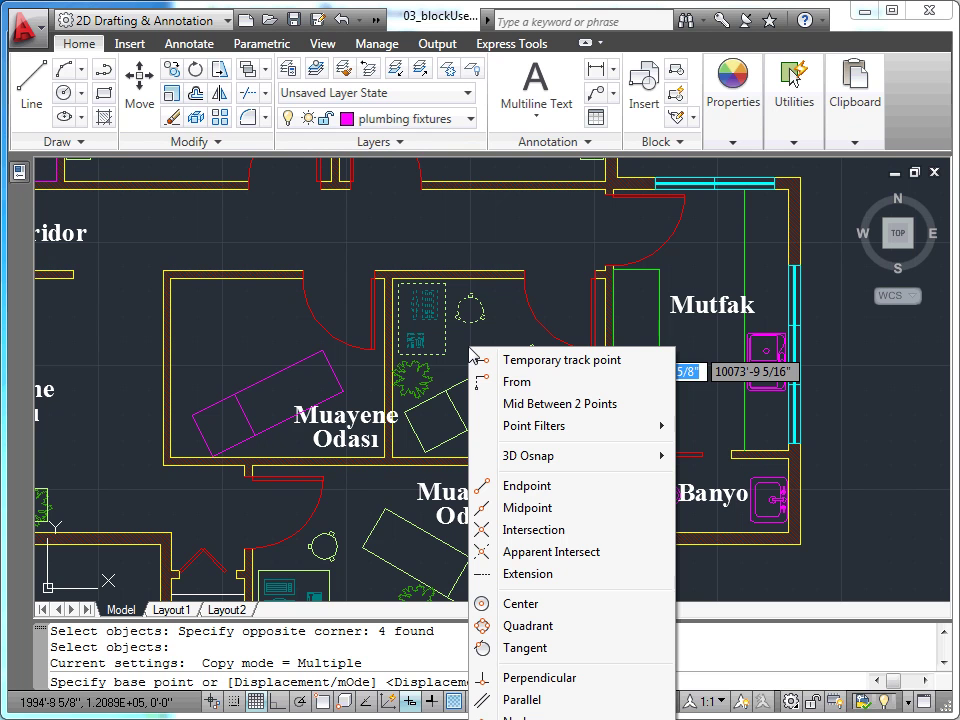
pyautogui.click(524, 485)
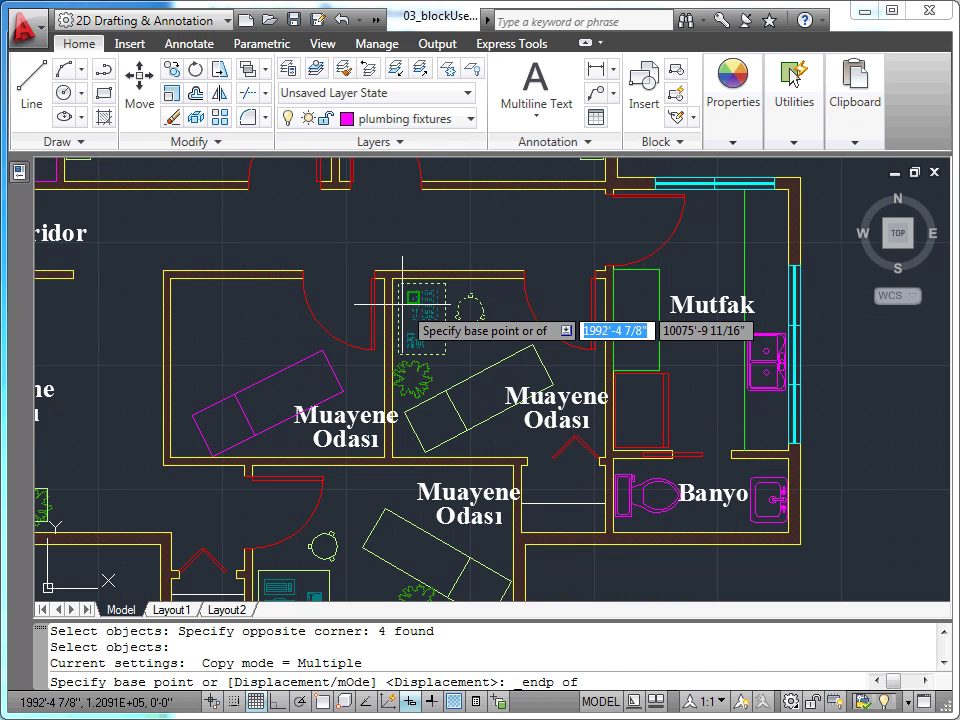
pyautogui.click(399, 284)
pyautogui.keyDown('shift'); pyautogui.rightClick(181, 291); pyautogui.keyUp('shift')
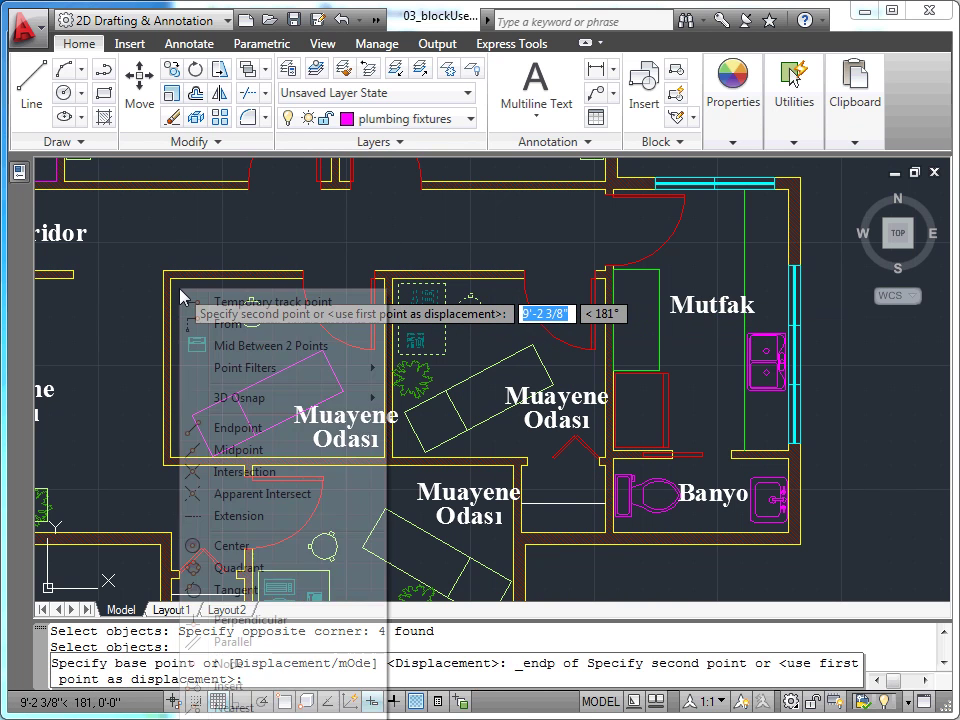
pyautogui.click(214, 427)
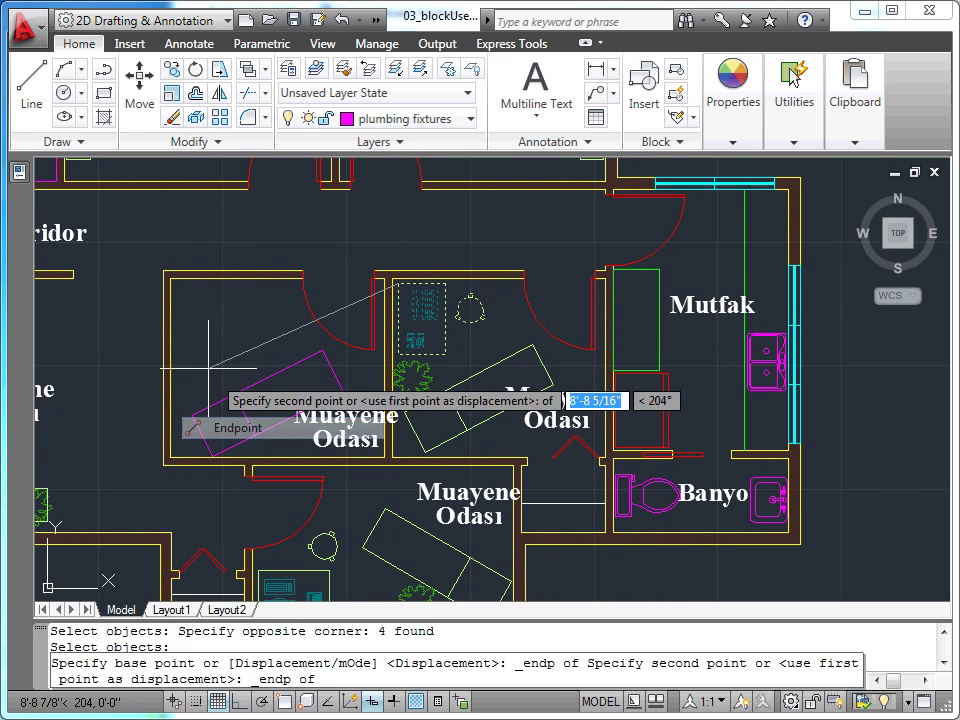
pyautogui.click(173, 284)
pyautogui.press('Escape')
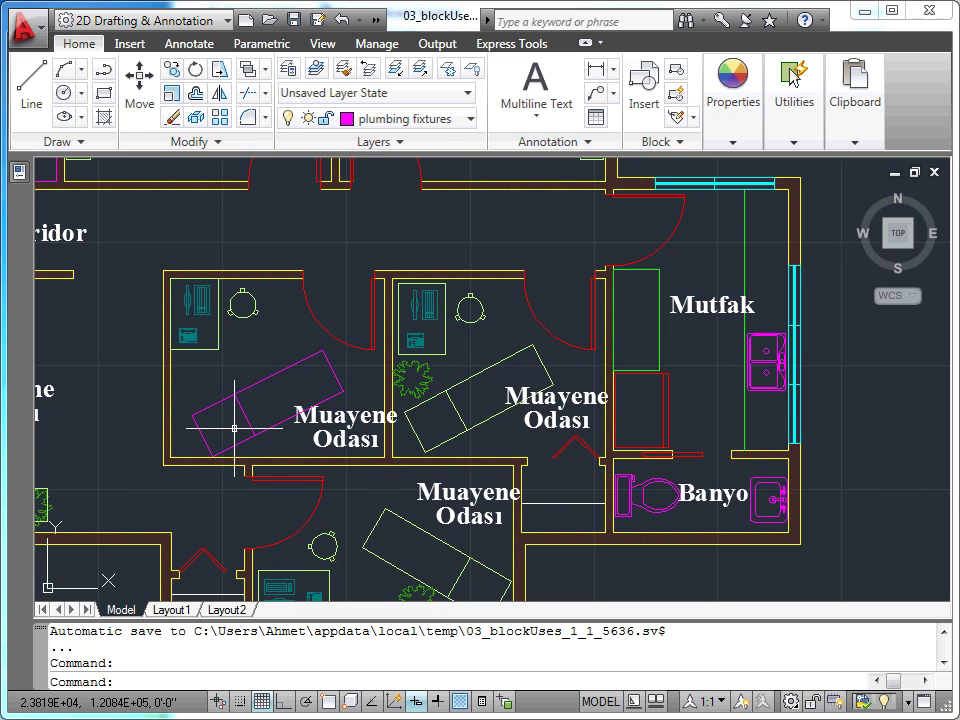
# Frame the two Ofis rooms and the loose chair, then review the layer list
pyautogui.scroll(-2, 232, 424)
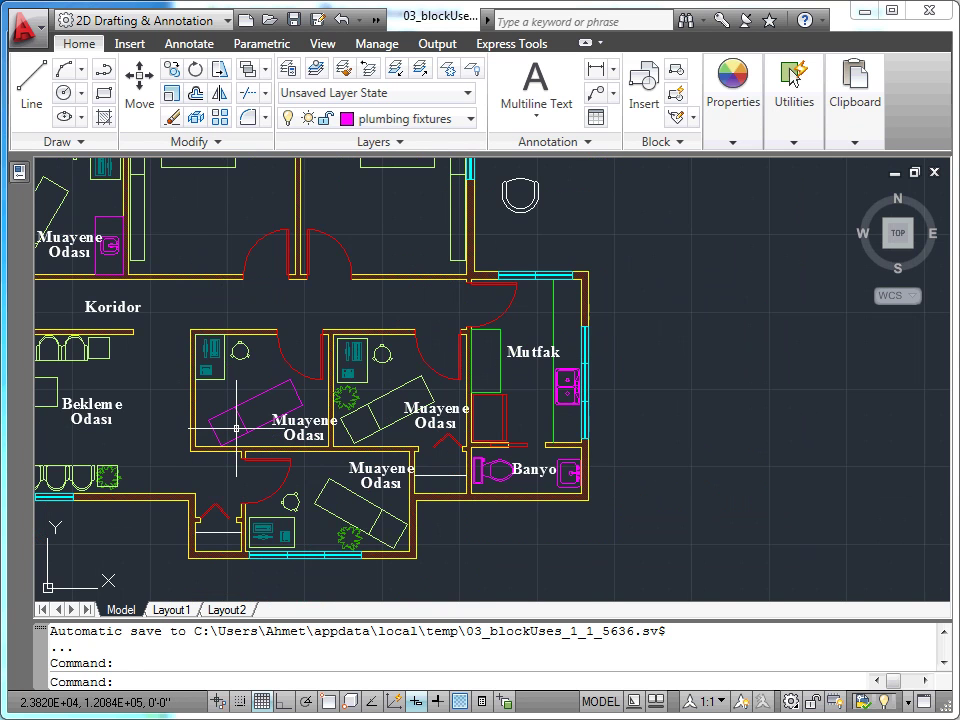
pyautogui.scroll(-2, 238, 398)
pyautogui.moveTo(245, 390); pyautogui.dragTo(390, 498, button='middle')
pyautogui.scroll(1, 411, 403)
pyautogui.scroll(1, 409, 392)
pyautogui.scroll(1, 409, 392)
pyautogui.moveTo(407, 392)
pyautogui.mouseDown(button='middle')
pyautogui.moveTo(326, 377)
pyautogui.moveTo(339, 347)
pyautogui.mouseUp(button='middle')
pyautogui.scroll(1, 339, 347)
pyautogui.scroll(-1, 339, 347)
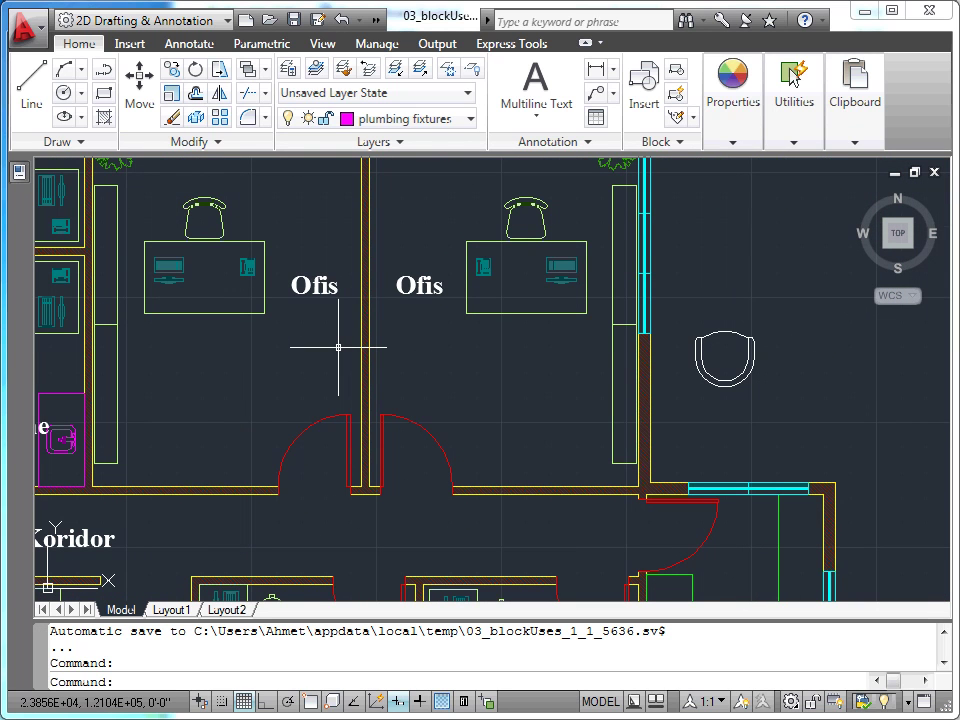
pyautogui.click(471, 124)
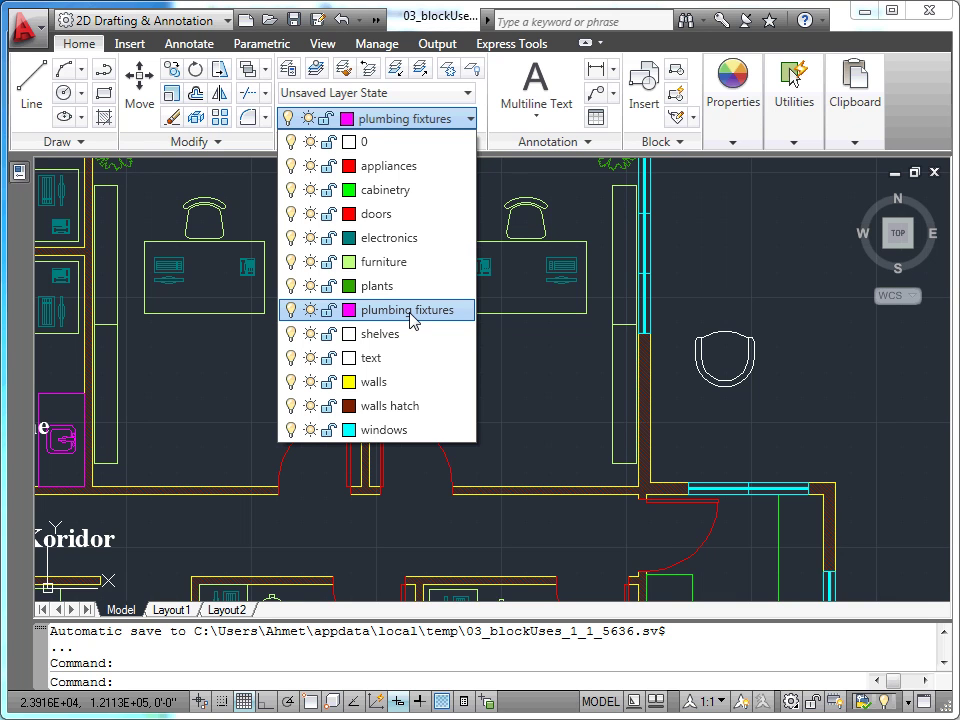
# Zoom in on the loose chair beside the offices and confirm it is on layer 0
pyautogui.click(410, 310)
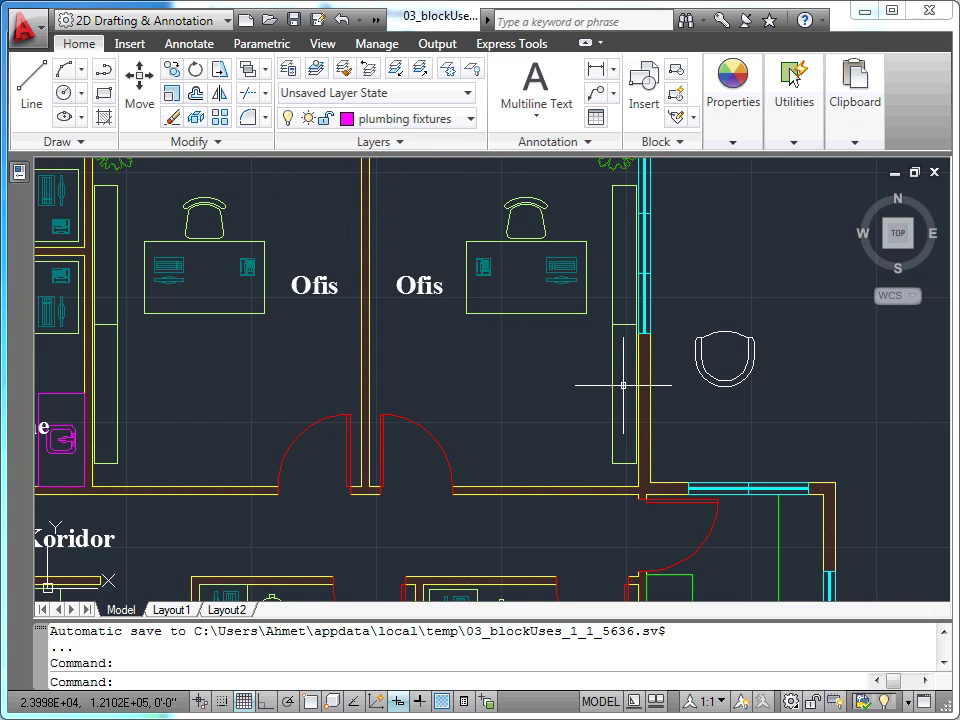
pyautogui.scroll(2, 746, 407)
pyautogui.scroll(1, 557, 471)
pyautogui.moveTo(739, 407)
pyautogui.mouseDown(button='middle')
pyautogui.moveTo(557, 471)
pyautogui.moveTo(585, 470)
pyautogui.mouseUp(button='middle')
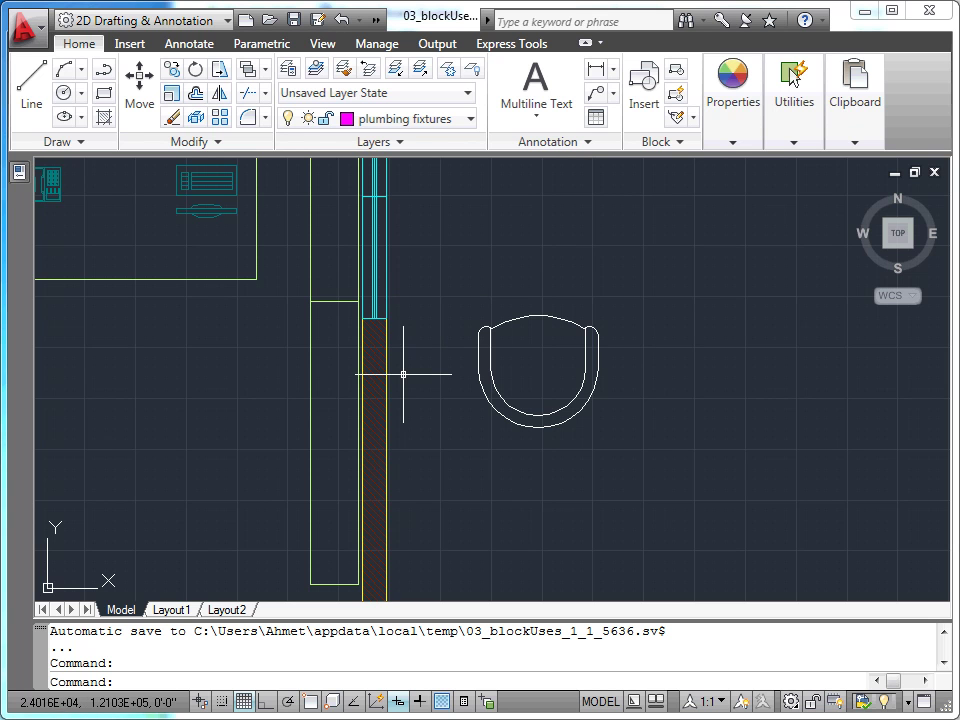
pyautogui.click(487, 340)
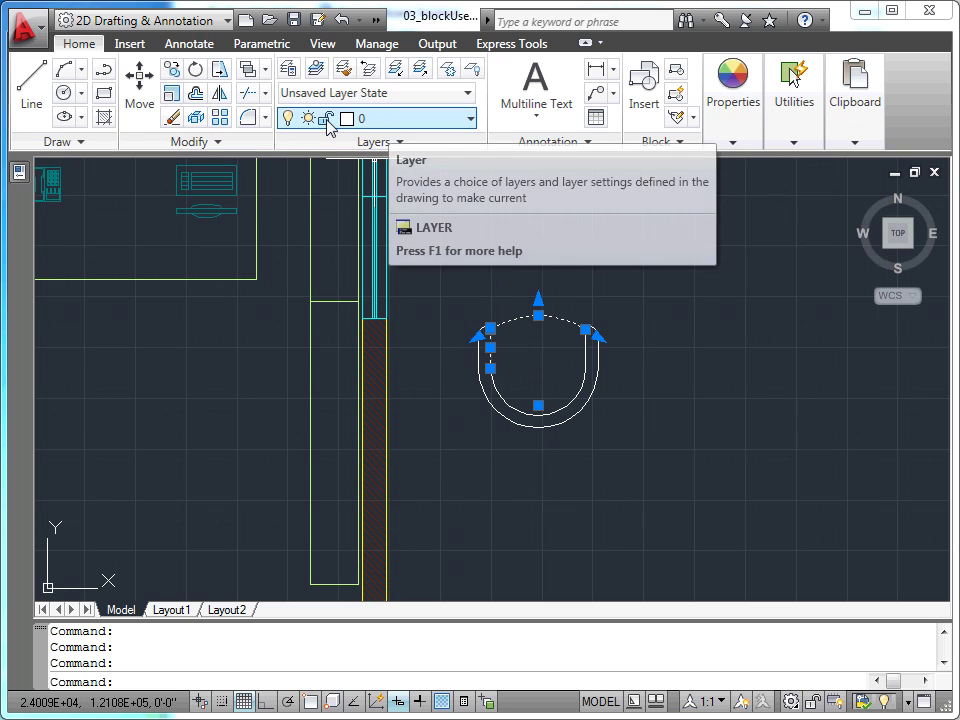
pyautogui.press('Escape')
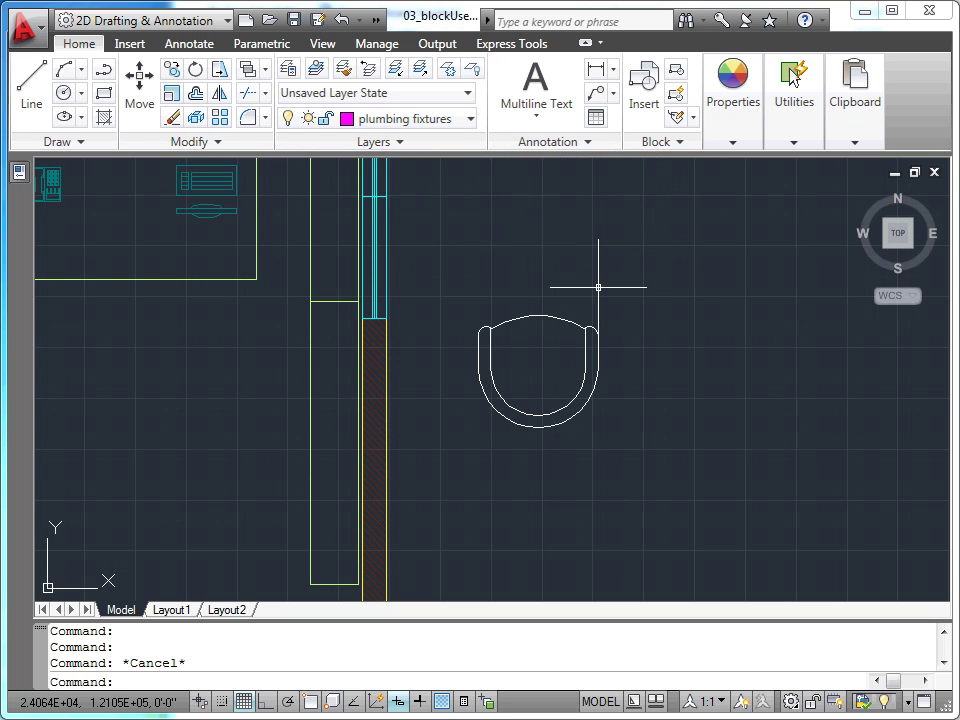
# Define block 'Sandalye' from the chair's 13 objects, based at the top-arc midpoint, deleting the originals
pyautogui.click(676, 69)
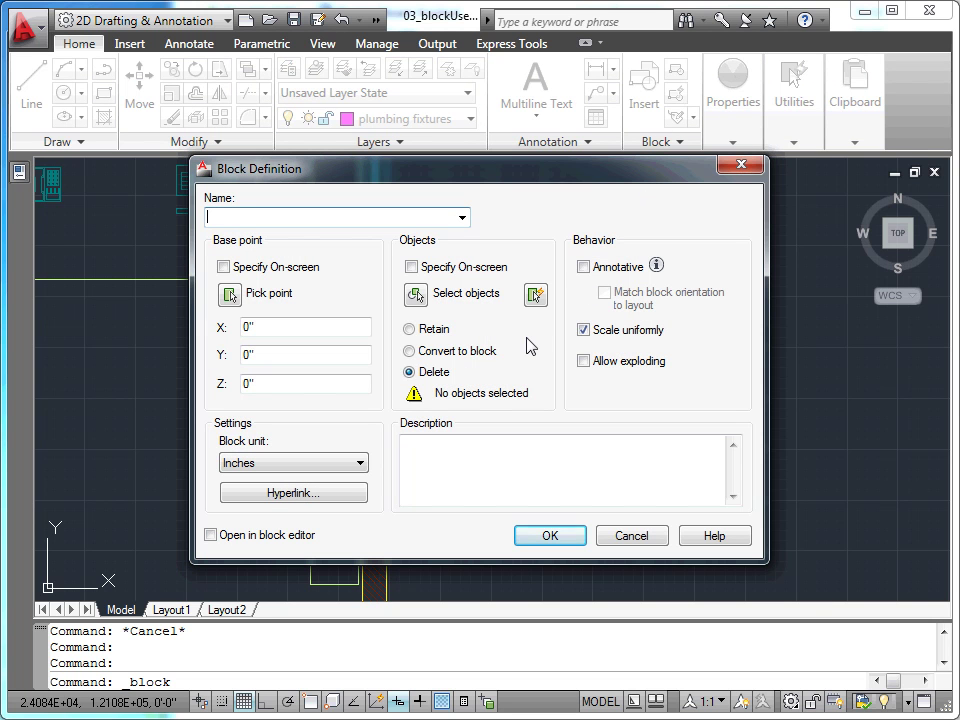
pyautogui.write('Sa')
pyautogui.click(230, 293)
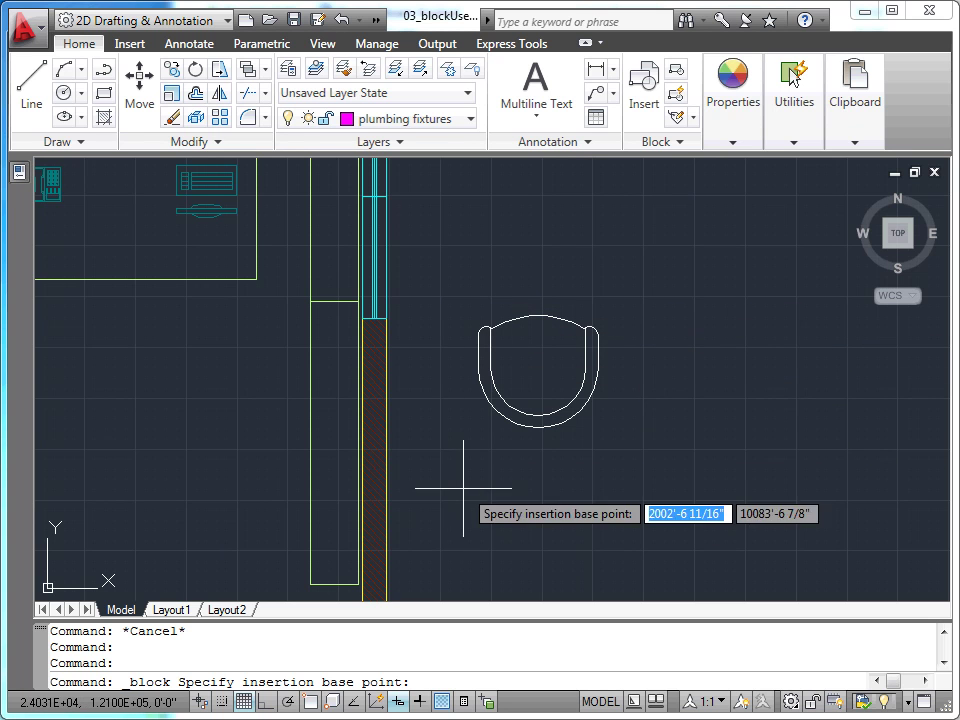
pyautogui.keyDown('shift'); pyautogui.rightClick(474, 537); pyautogui.keyUp('shift')
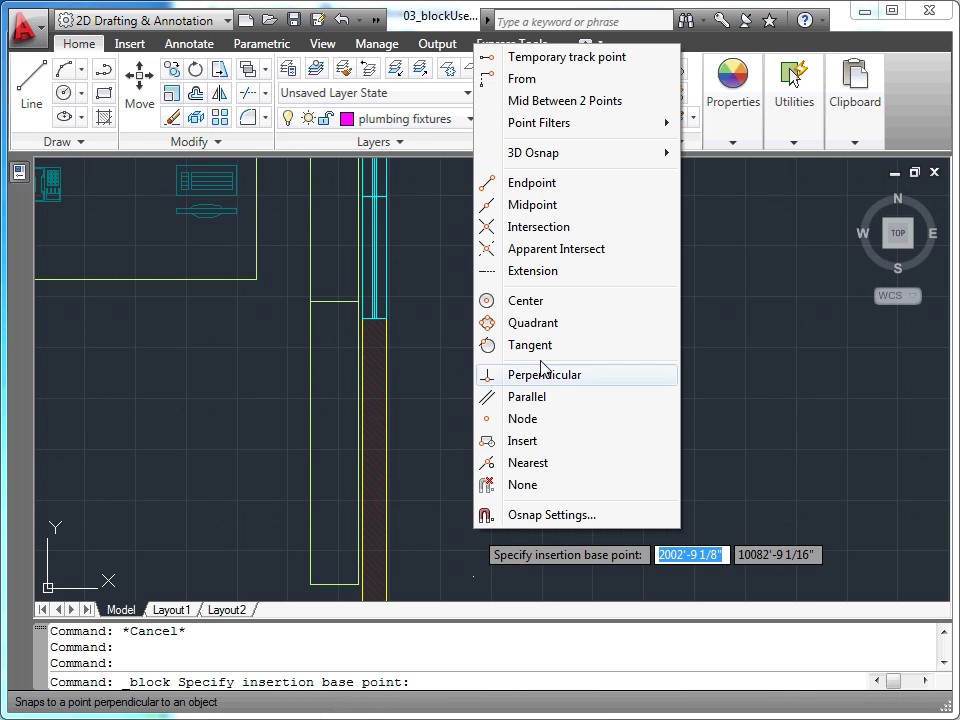
pyautogui.click(566, 206)
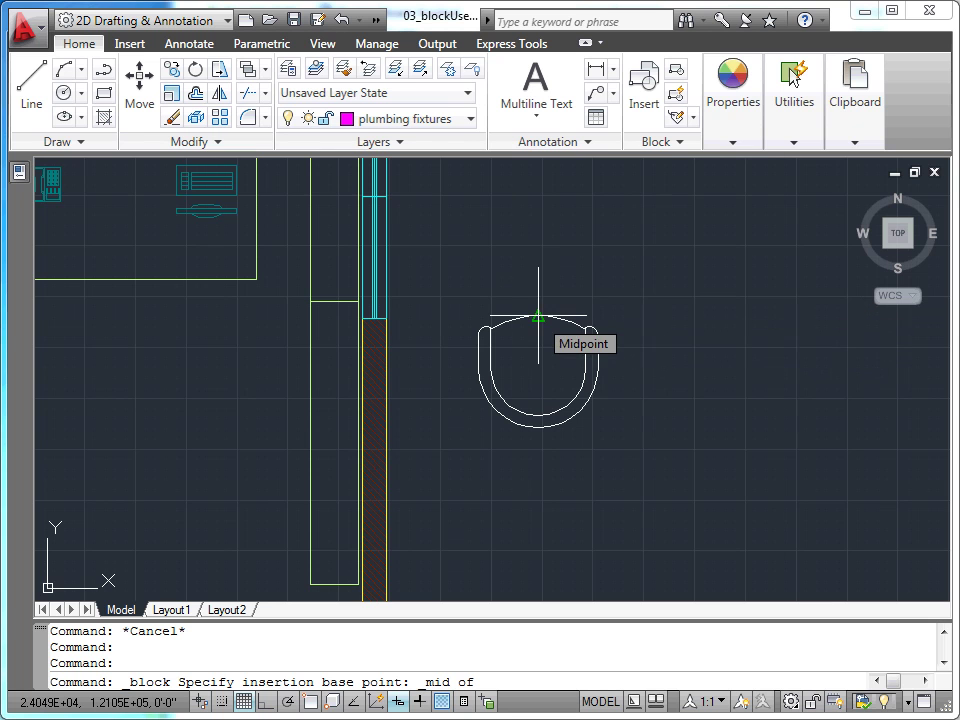
pyautogui.click(537, 318)
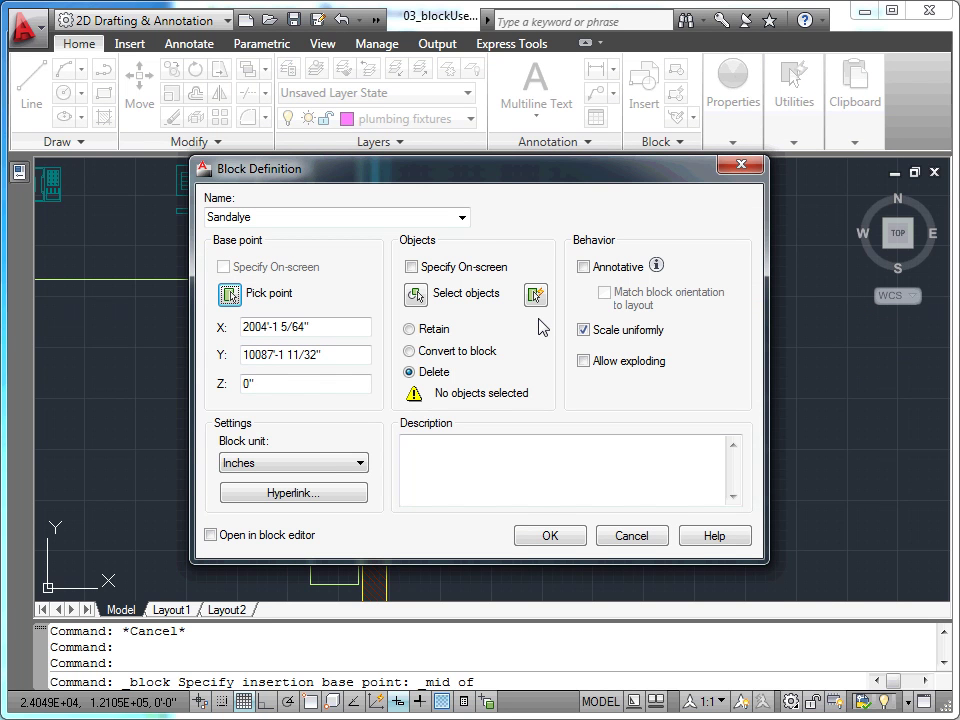
pyautogui.click(416, 294)
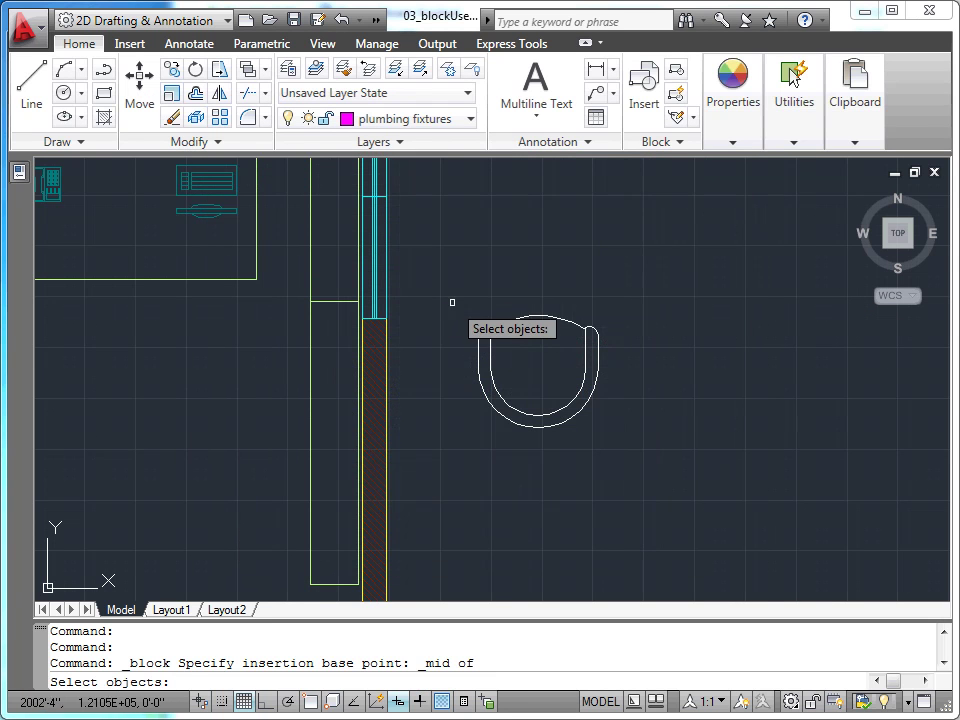
pyautogui.click(453, 284)
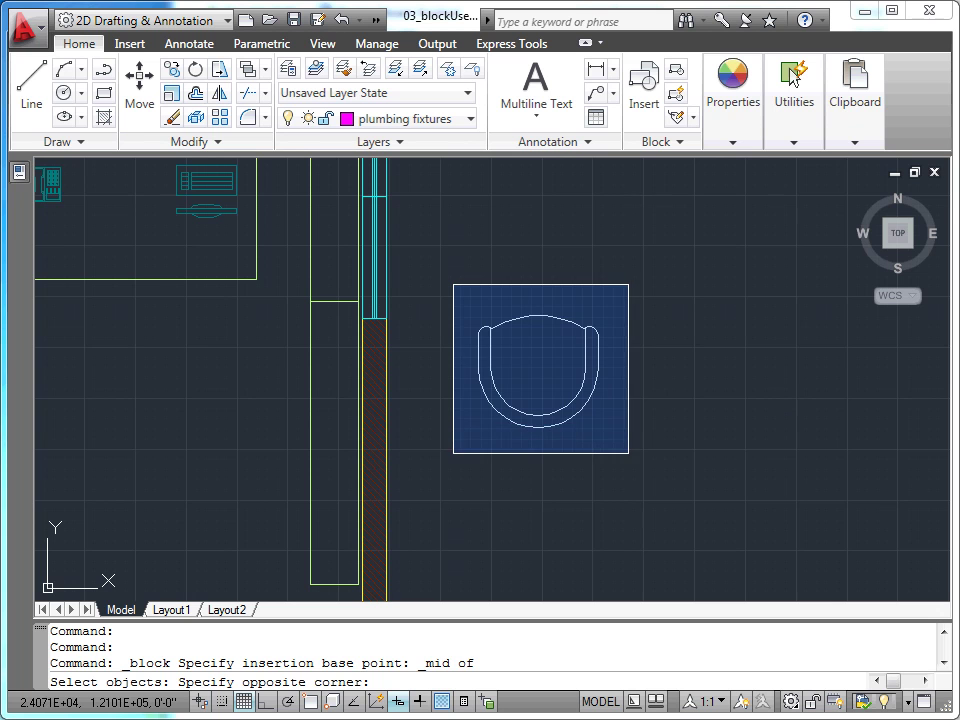
pyautogui.click(629, 453)
pyautogui.press('Return')
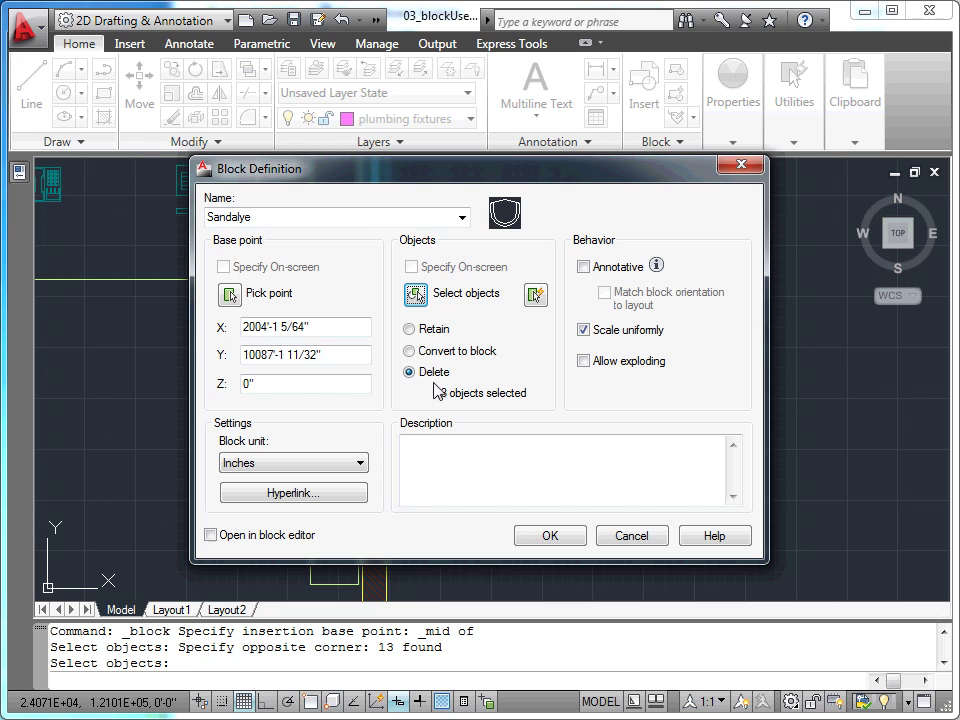
pyautogui.click(548, 535)
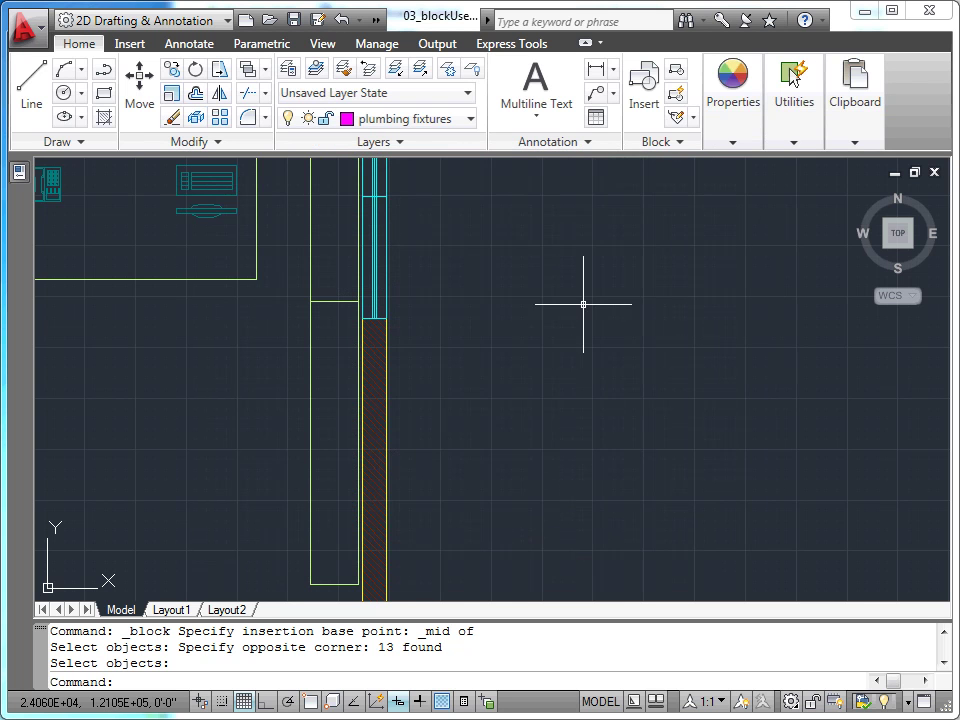
# Create a new layer named 'sandalye' in Layer Properties
pyautogui.scroll(-3, 516, 348)
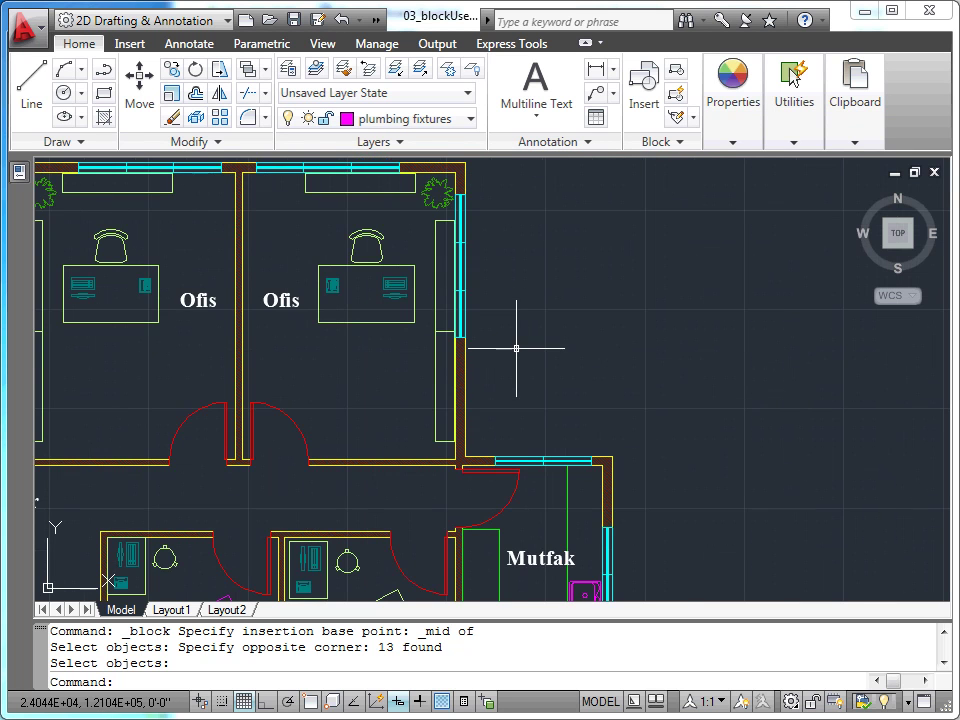
pyautogui.moveTo(373, 347)
pyautogui.mouseDown(button='middle')
pyautogui.moveTo(574, 414)
pyautogui.moveTo(672, 335)
pyautogui.mouseUp(button='middle')
pyautogui.moveTo(463, 349)
pyautogui.mouseDown(button='middle')
pyautogui.moveTo(521, 364)
pyautogui.moveTo(471, 373)
pyautogui.mouseUp(button='middle')
pyautogui.scroll(2, 489, 364)
pyautogui.scroll(1, 487, 367)
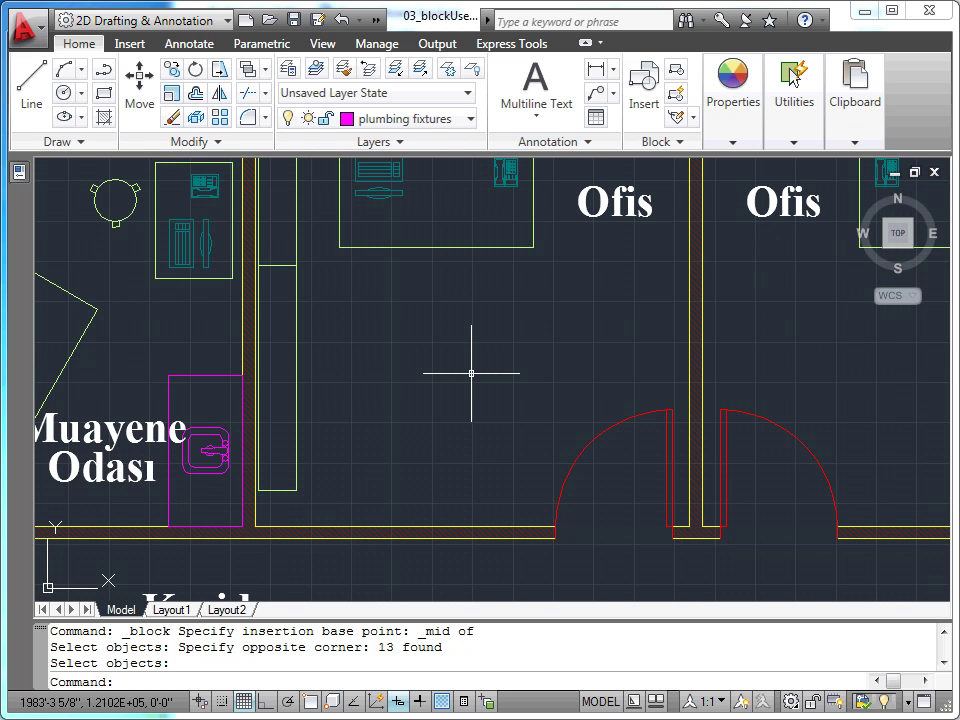
pyautogui.click(291, 72)
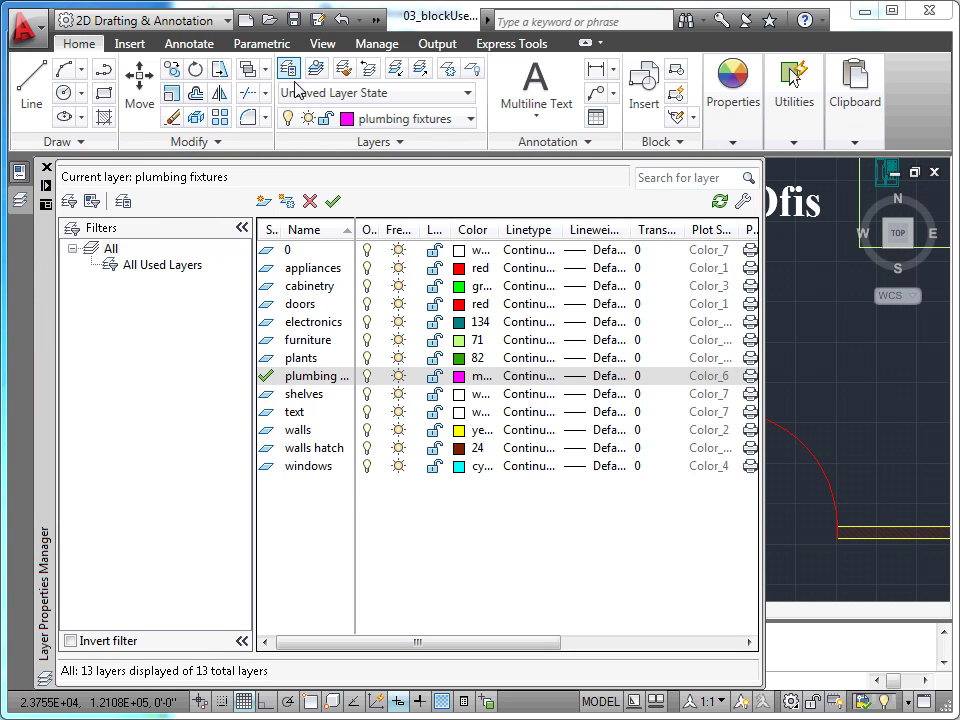
pyautogui.click(263, 201)
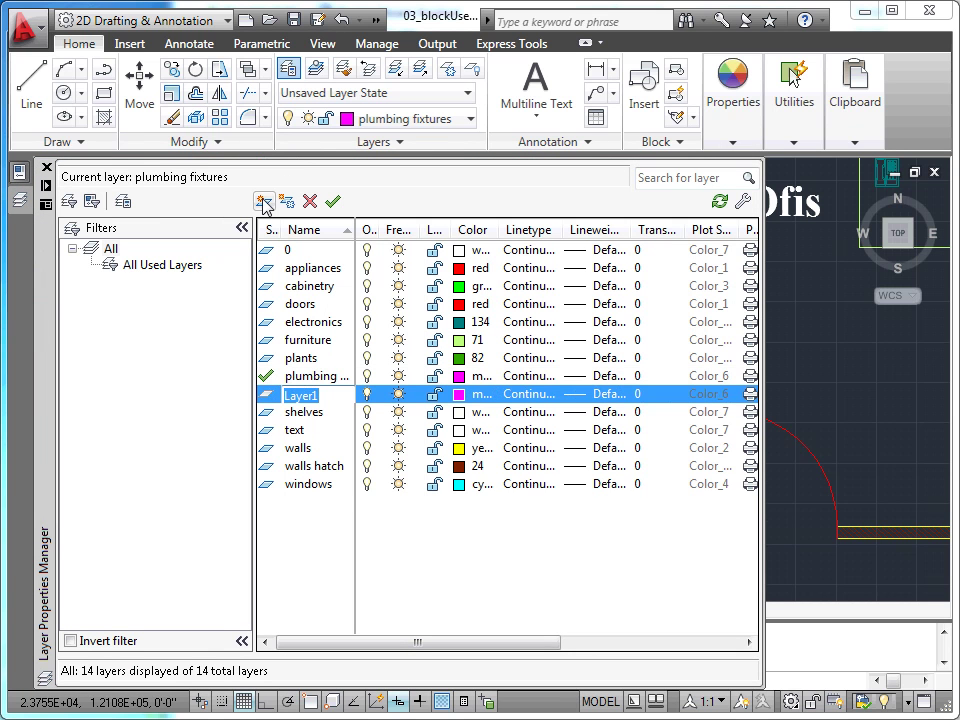
pyautogui.write('sandalye')
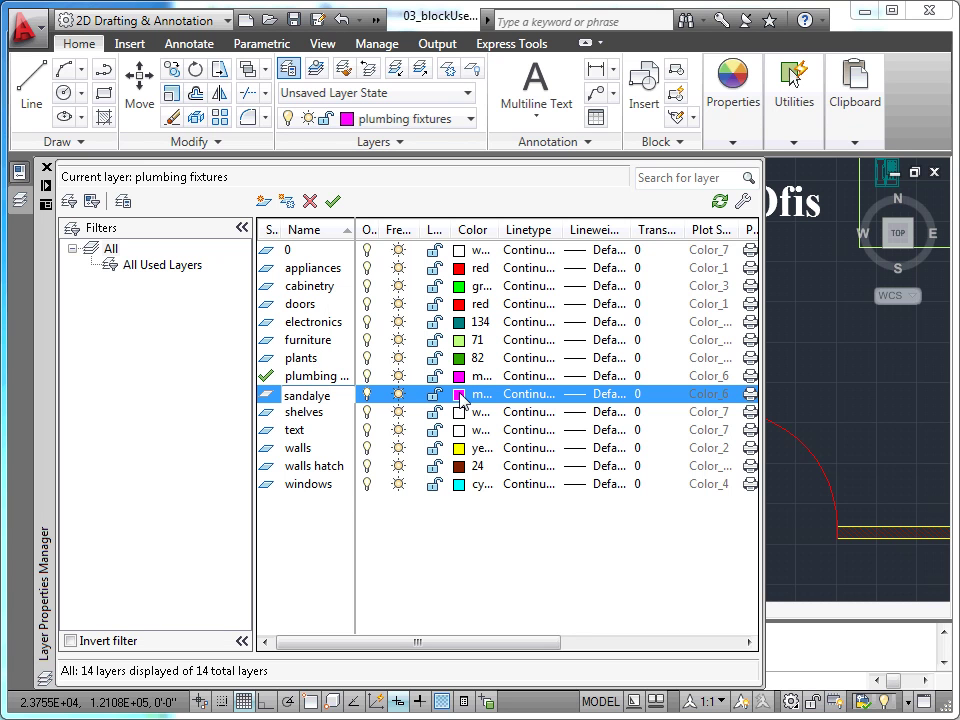
# Set the sandalye layer's colour to red
pyautogui.click(459, 394)
pyautogui.click(342, 412)
pyautogui.click(324, 412)
pyautogui.click(453, 522)
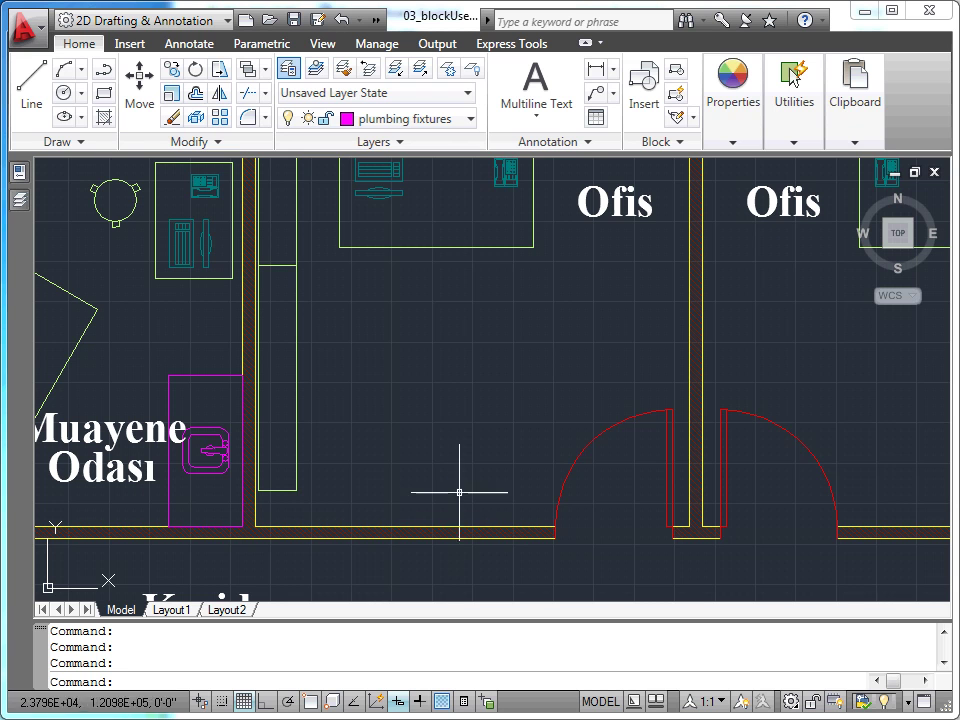
# Make sandalye current and insert a rotated Sandalye chair left of the Ofis door
pyautogui.click(474, 118)
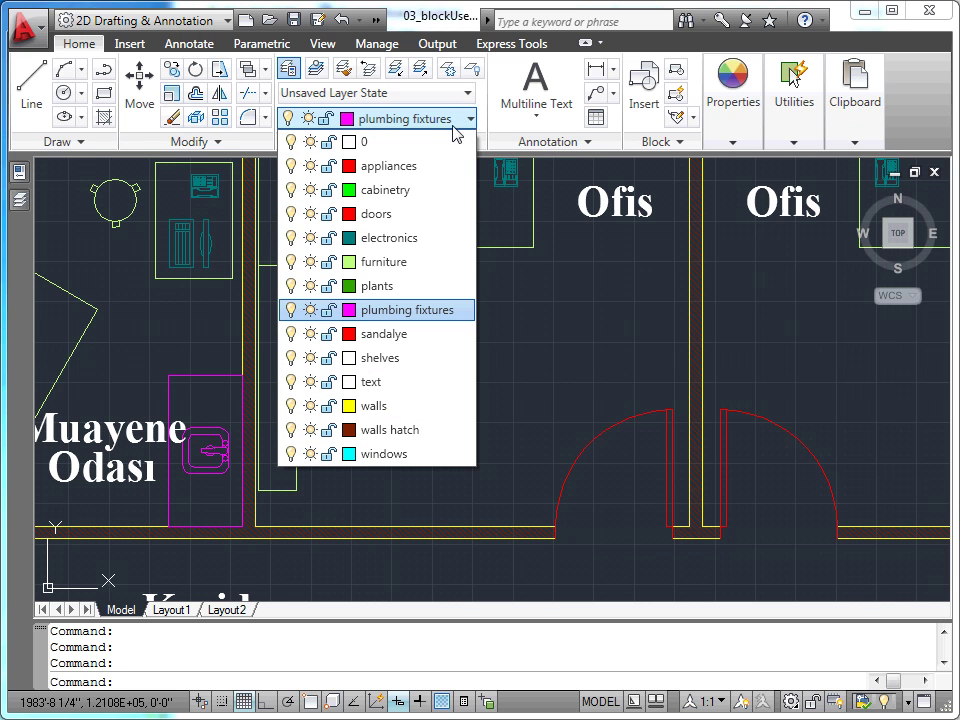
pyautogui.click(400, 343)
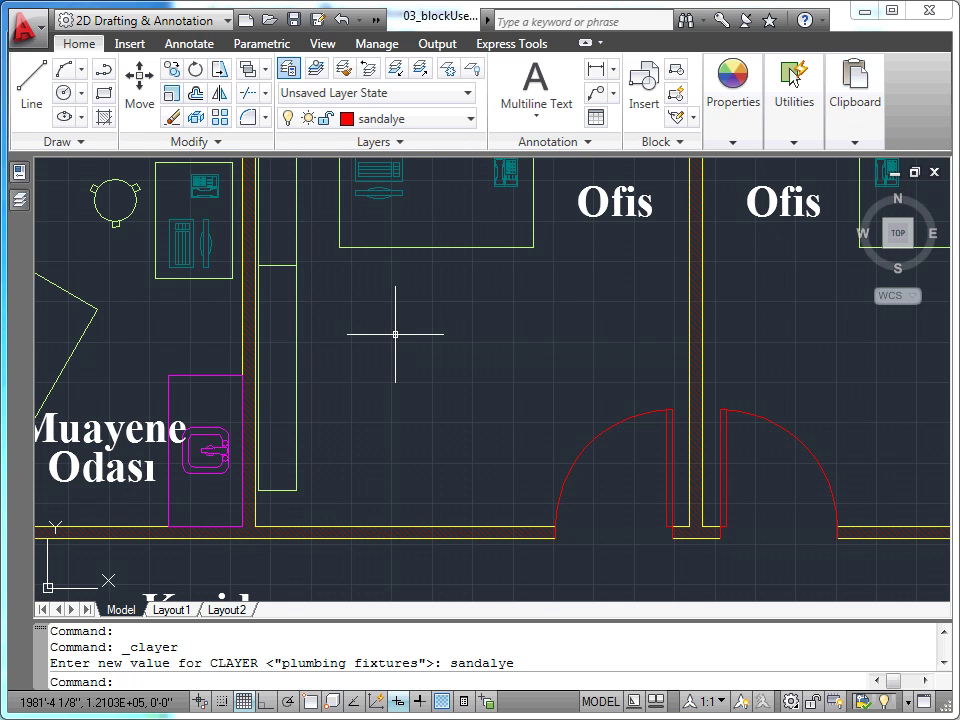
pyautogui.click(645, 92)
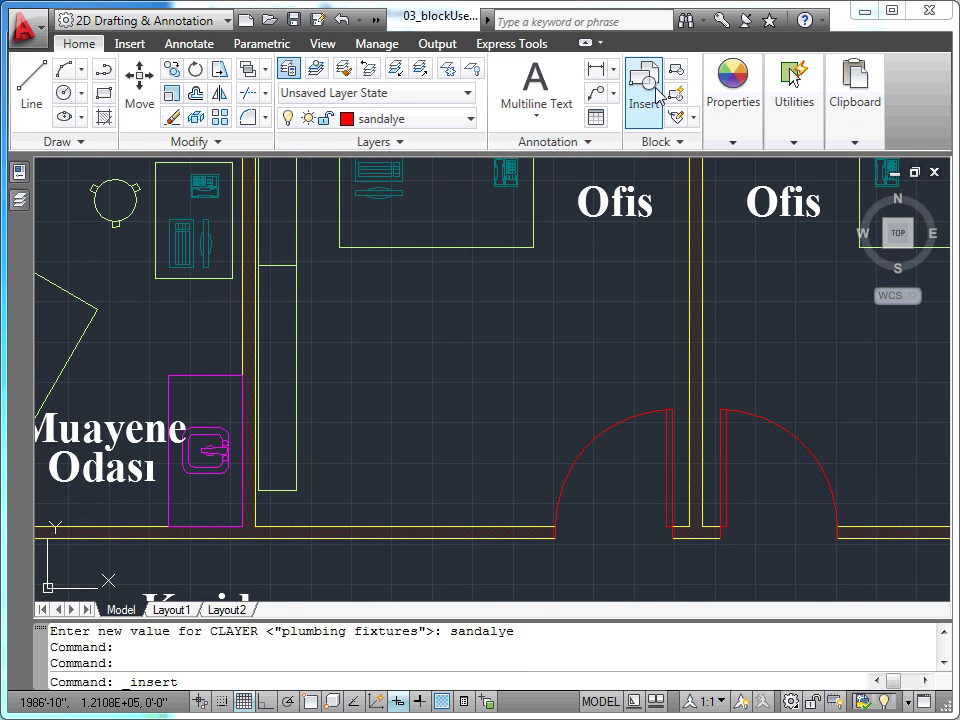
pyautogui.click(481, 242)
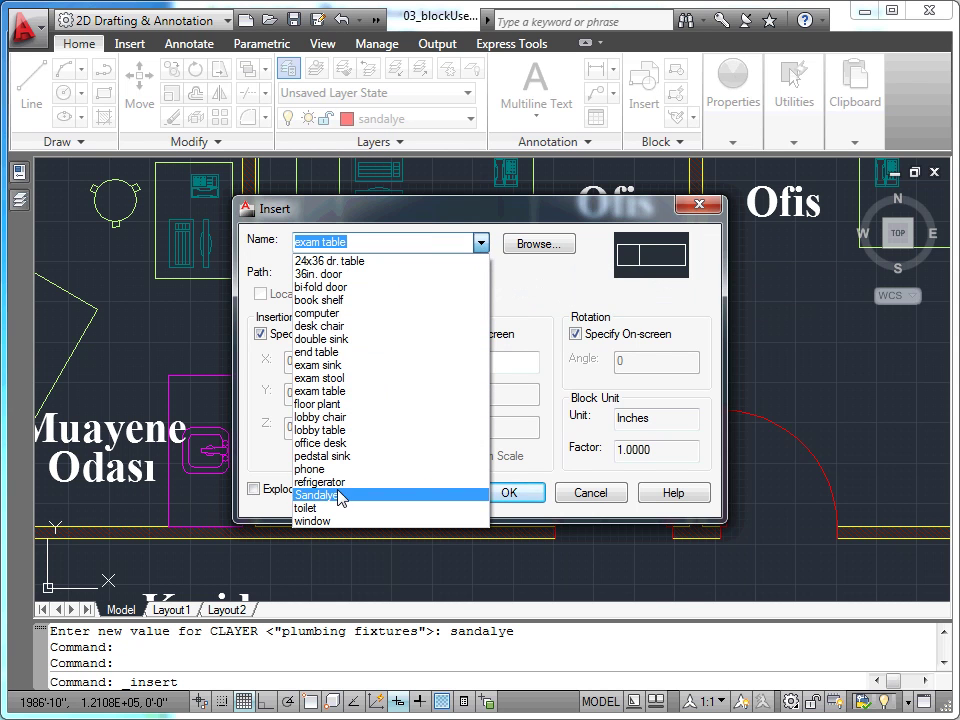
pyautogui.click(340, 495)
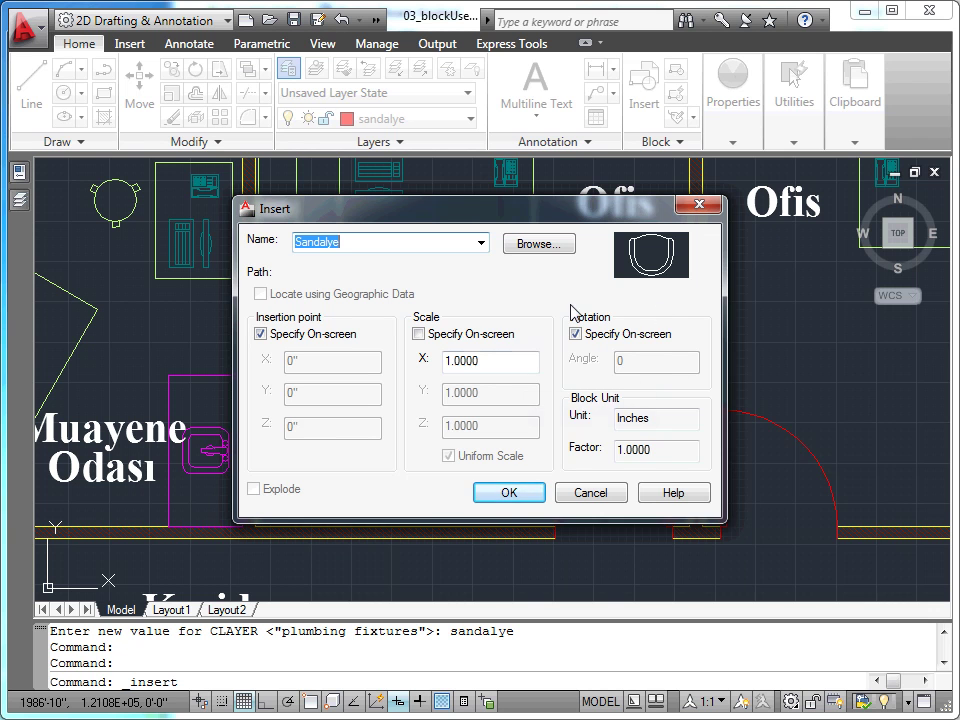
pyautogui.click(508, 494)
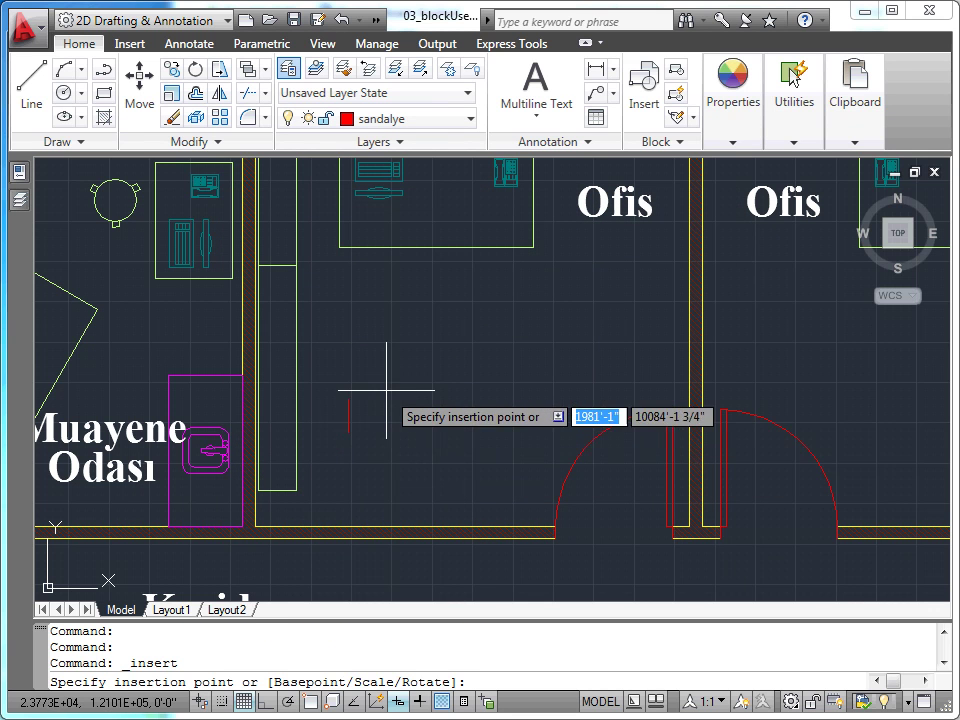
pyautogui.click(389, 385)
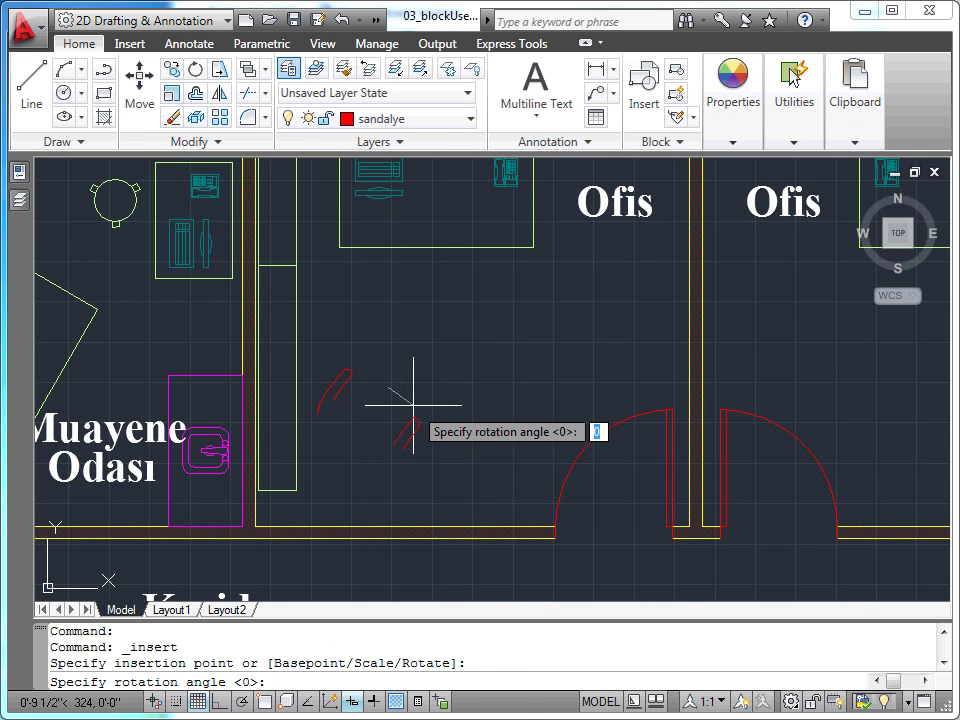
pyautogui.click(413, 406)
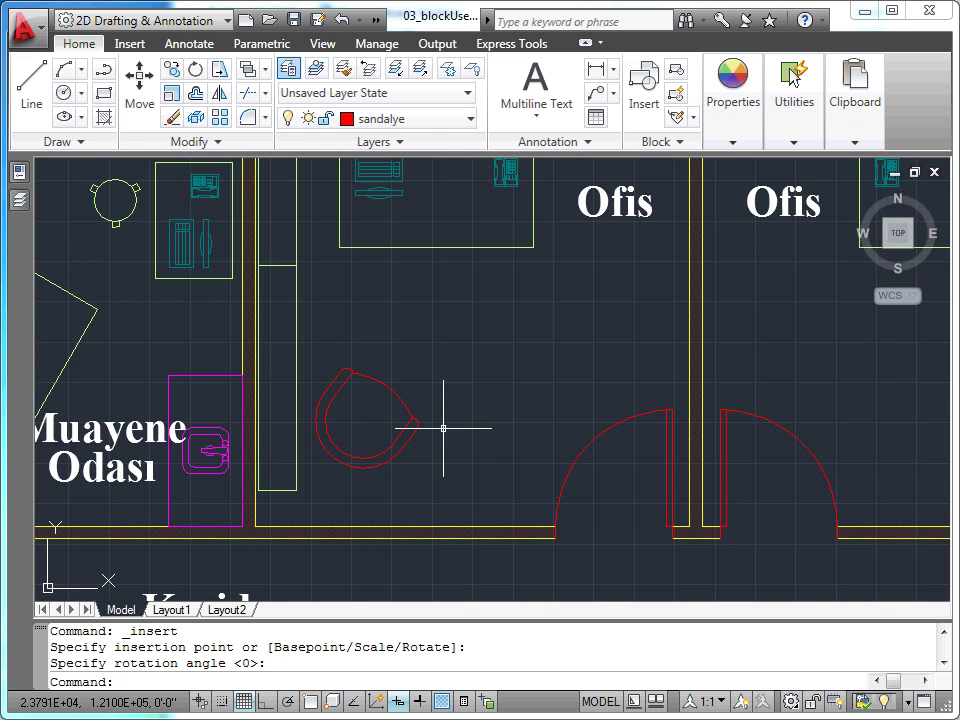
pyautogui.click(474, 124)
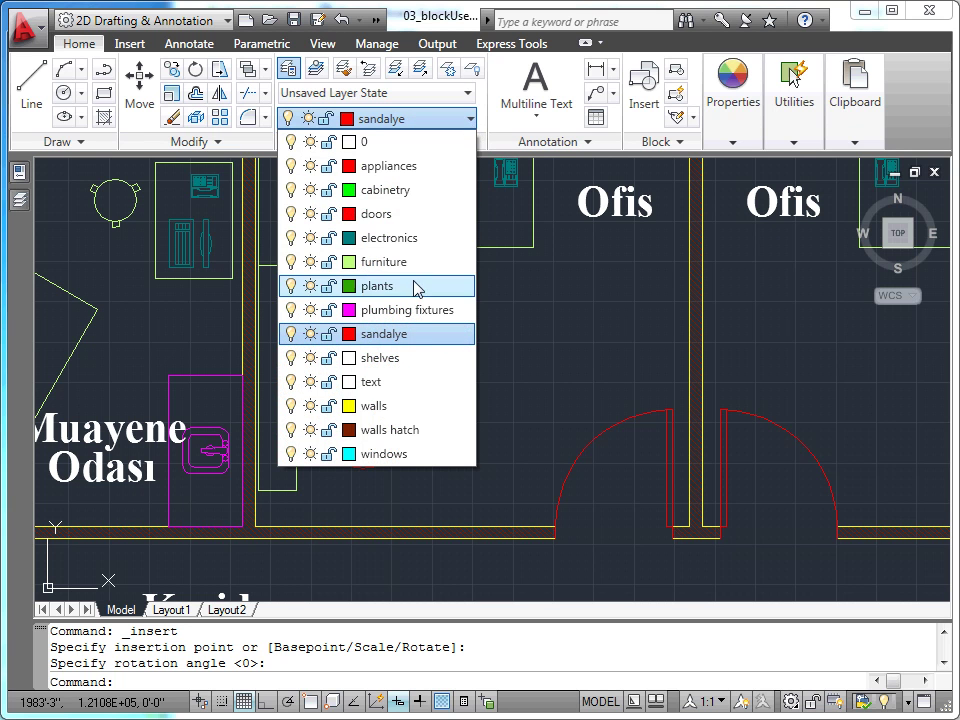
# Make plants current and insert a second rotated Sandalye chair right of the red one
pyautogui.click(417, 287)
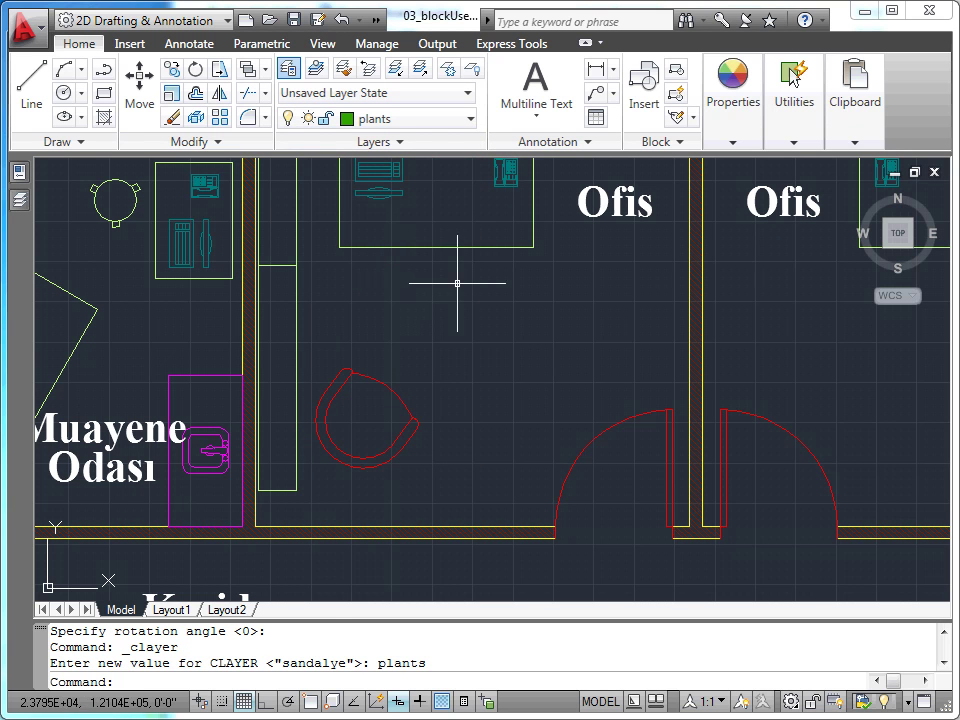
pyautogui.click(644, 100)
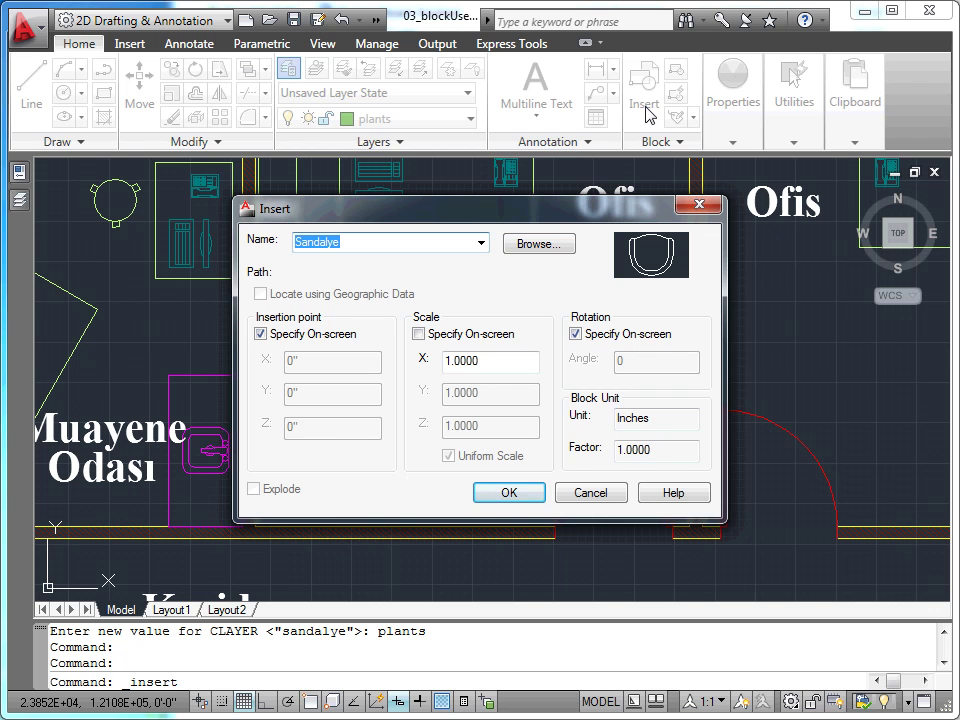
pyautogui.click(504, 492)
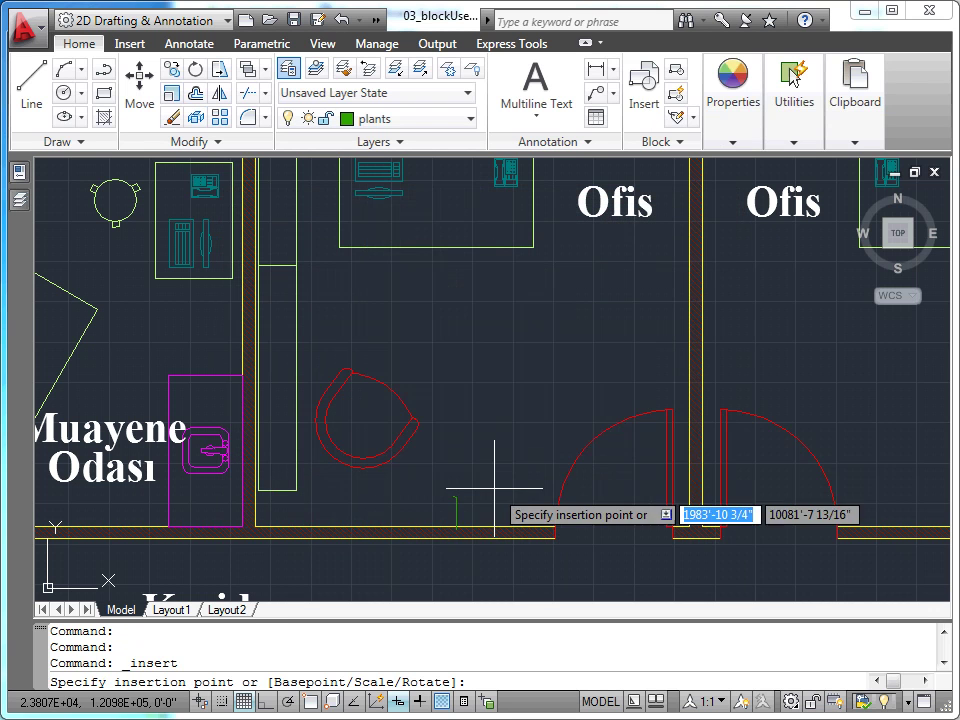
pyautogui.click(507, 358)
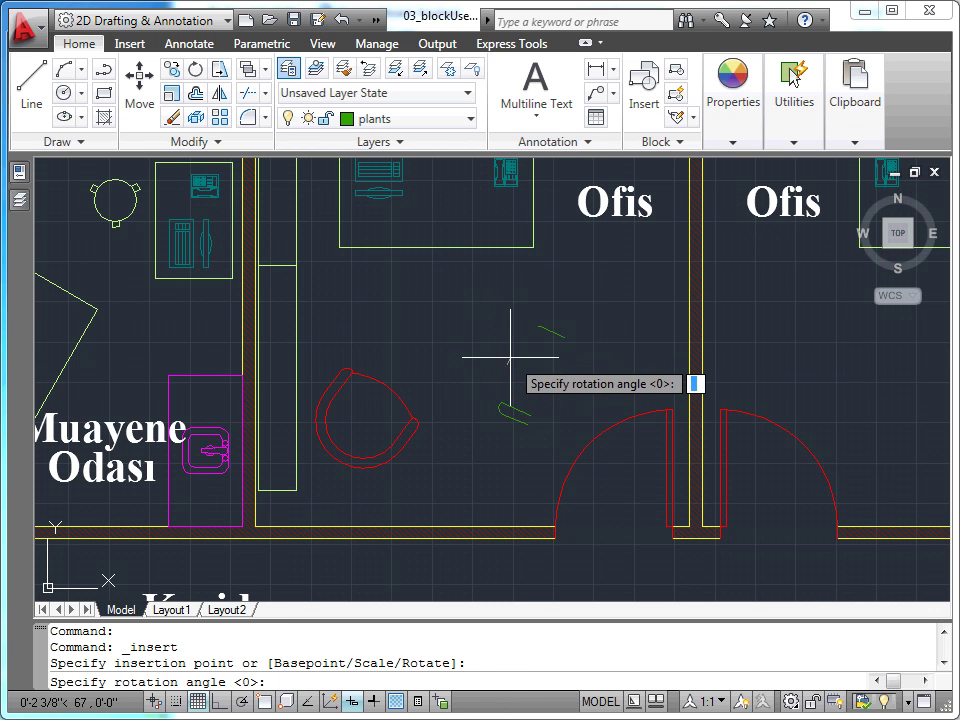
pyautogui.click(510, 335)
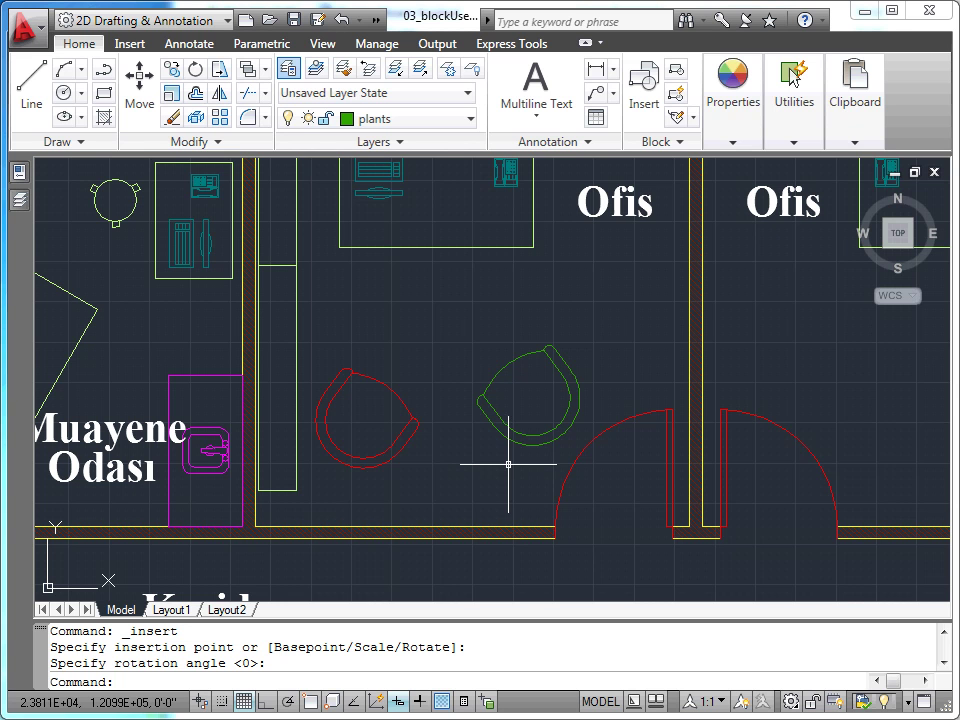
# Reassign the second, green chair to the sandalye layer so it turns red like the first
pyautogui.click(522, 445)
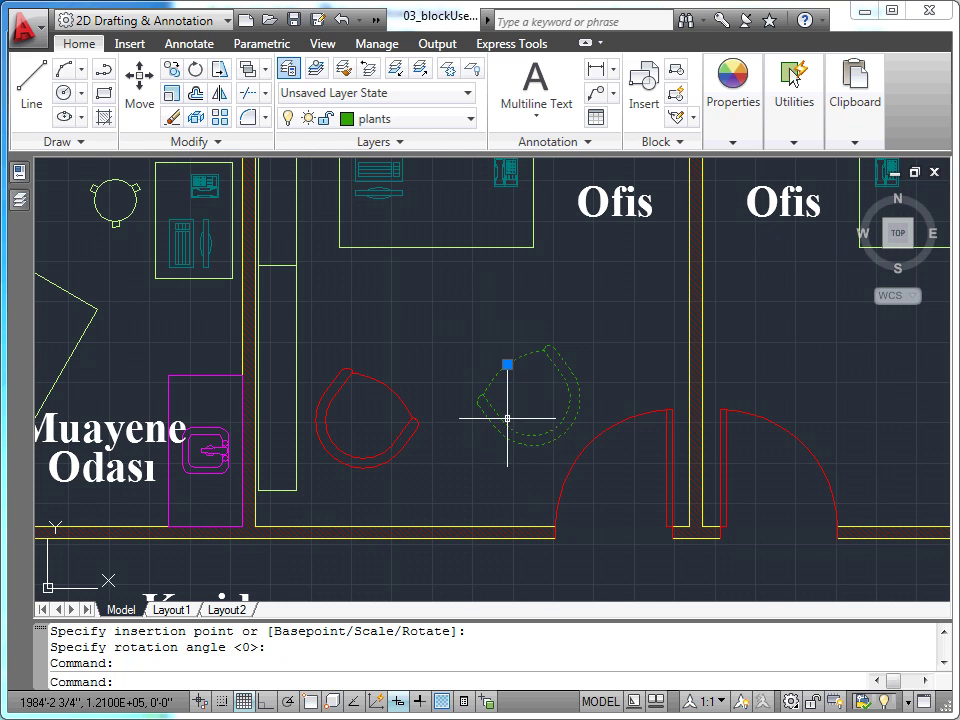
pyautogui.click(469, 122)
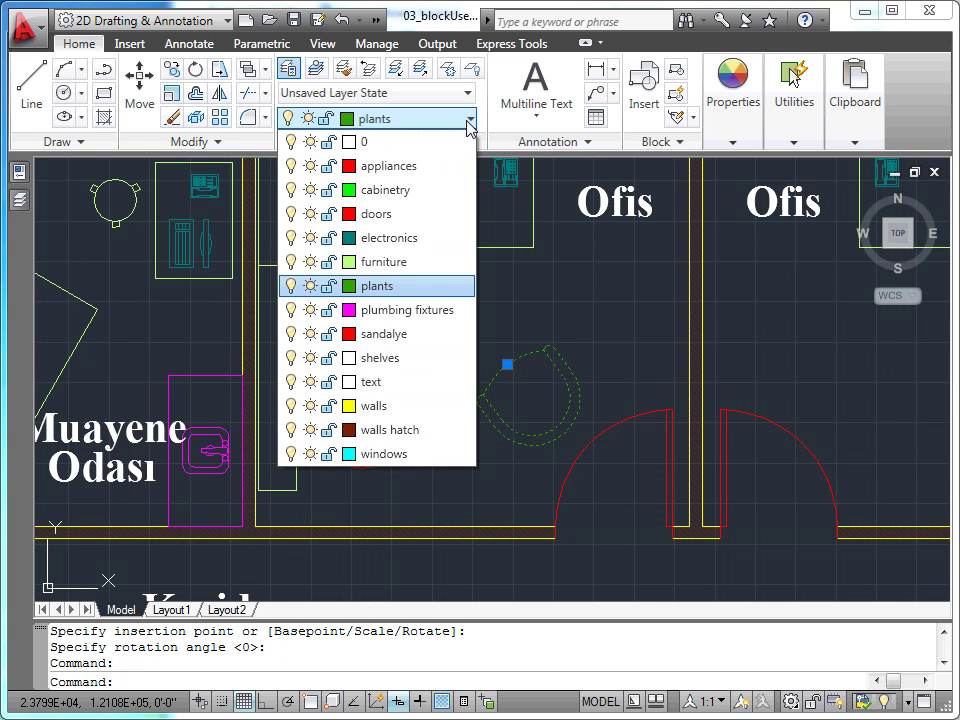
pyautogui.click(416, 334)
pyautogui.scroll(-1, 414, 339)
pyautogui.scroll(-3, 414, 339)
pyautogui.scroll(-4, 414, 339)
pyautogui.moveTo(414, 339); pyautogui.dragTo(424, 326, button='middle')
pyautogui.scroll(3, 412, 388)
pyautogui.scroll(2, 414, 392)
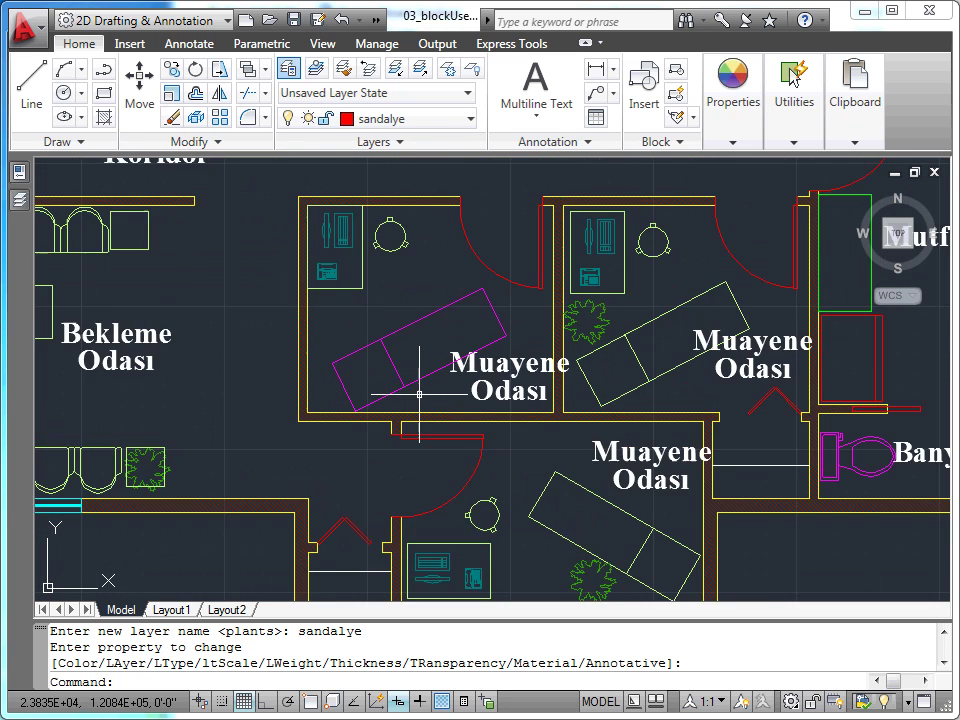
pyautogui.scroll(1, 407, 386)
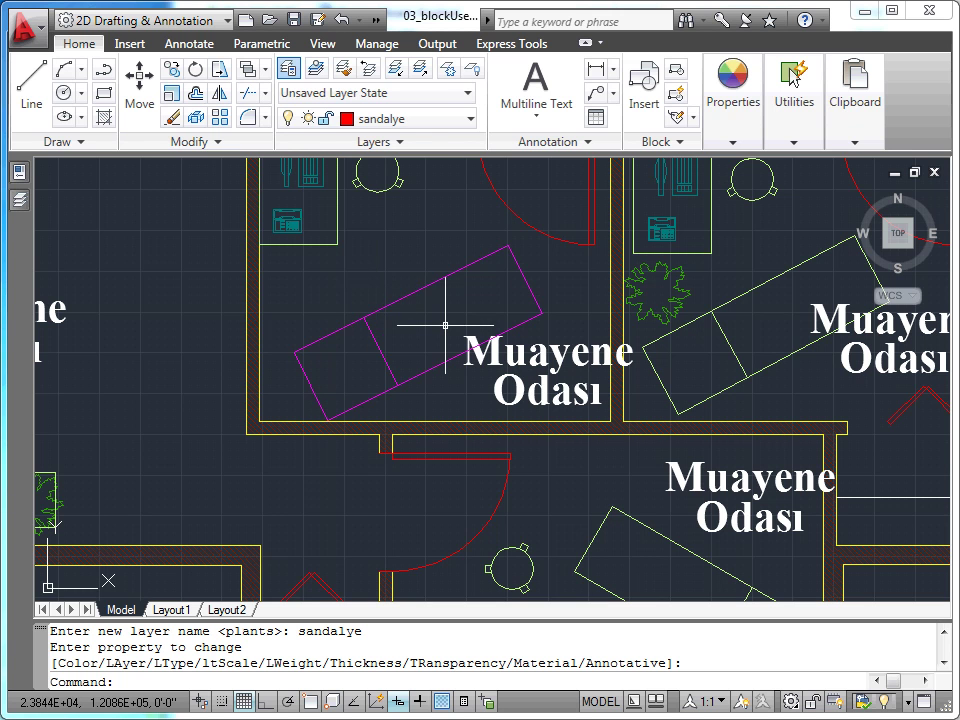
# Put the rotated magenta exam table in the left Muayene Odası on the furniture layer
pyautogui.click(421, 289)
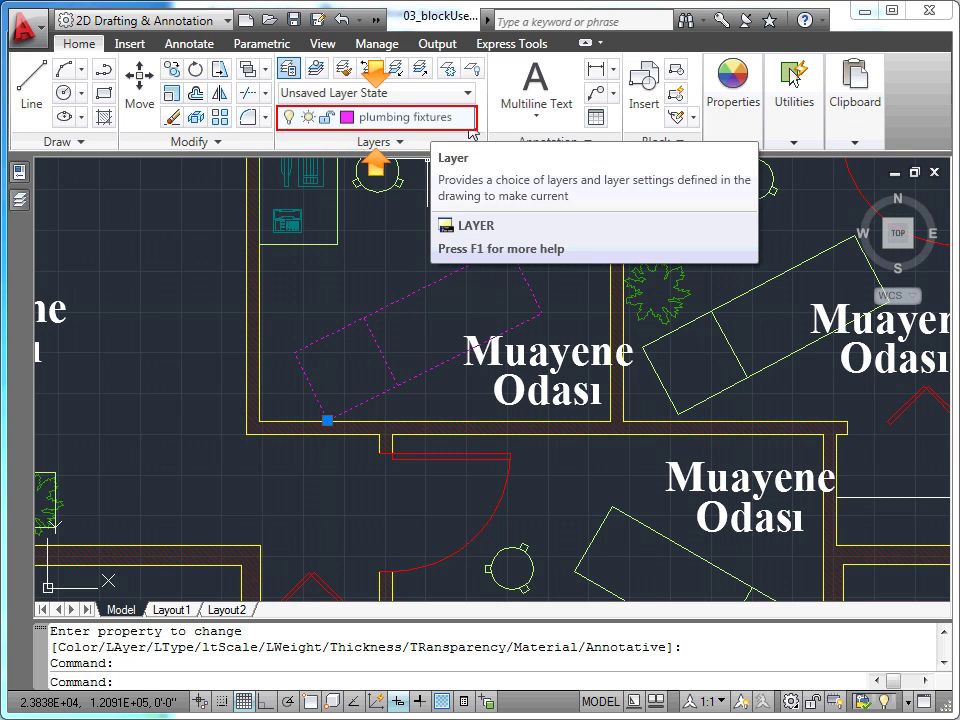
pyautogui.click(469, 120)
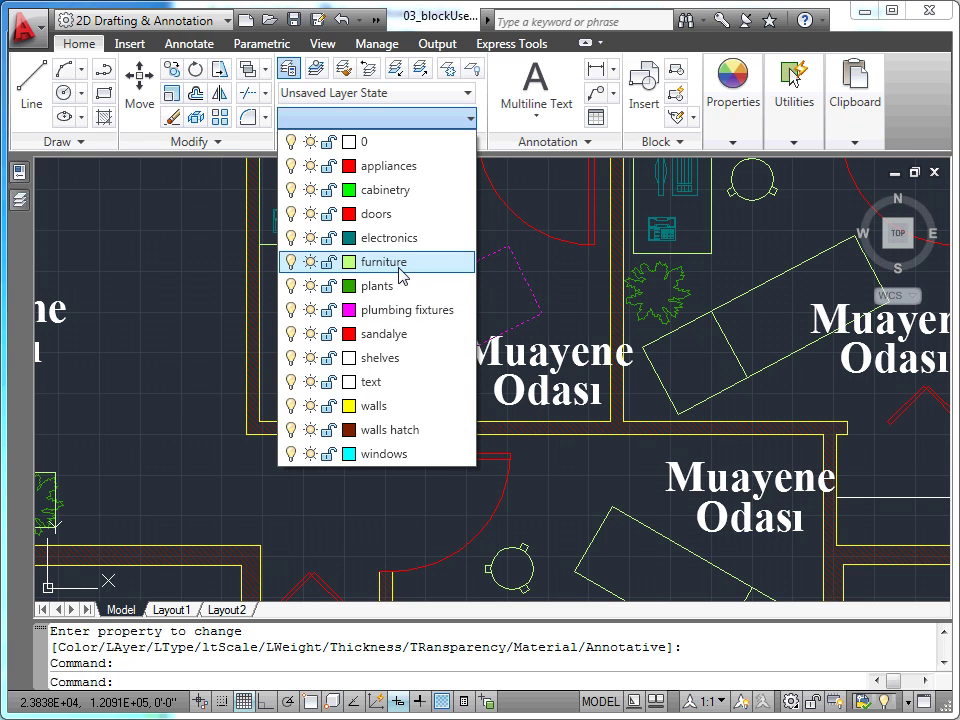
pyautogui.click(384, 262)
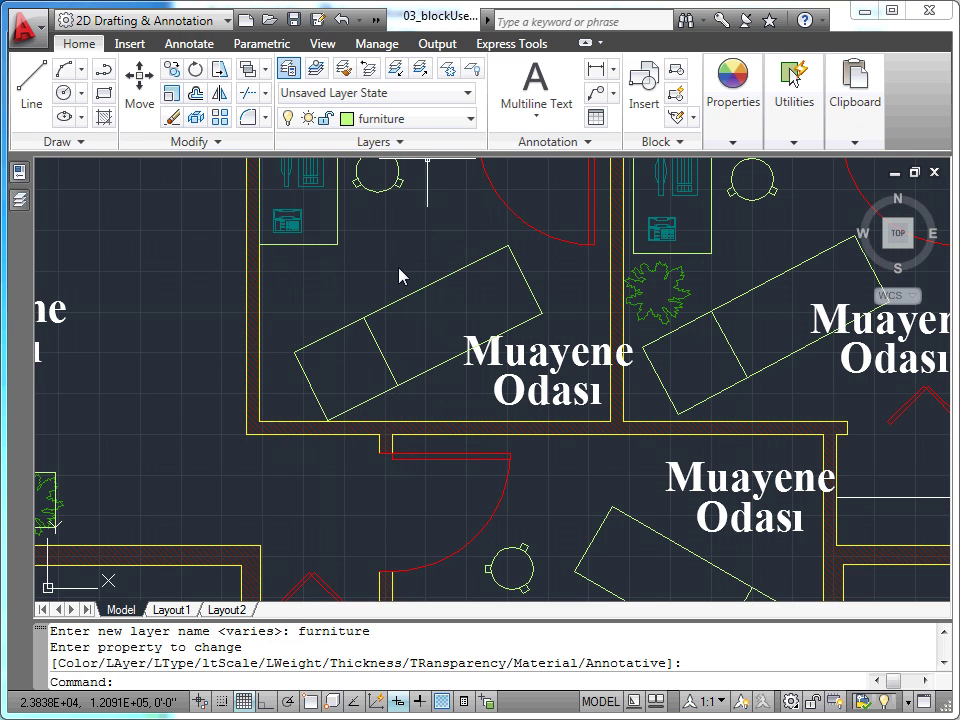